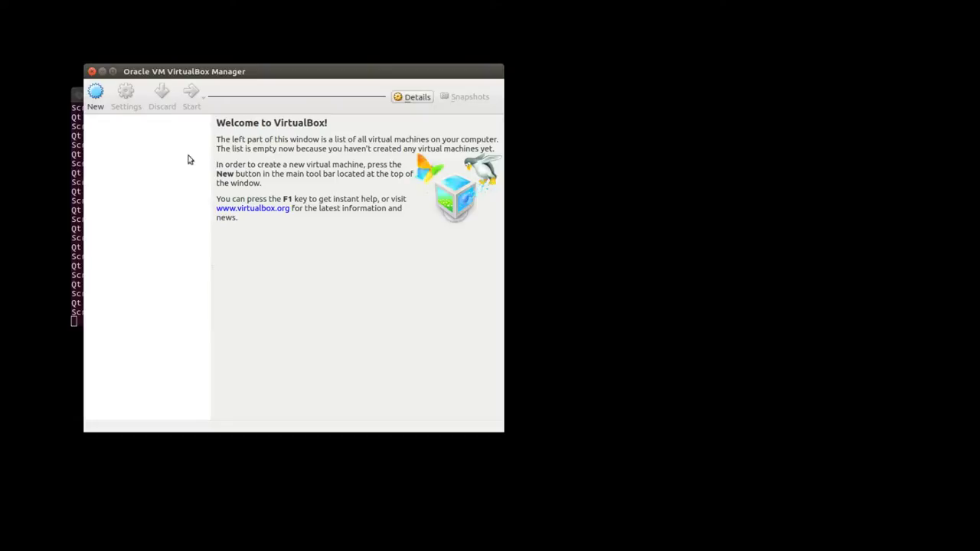
Name the new machine traitor, set it to Microsoft Windows 8 (64-bit), and keep 2048 MB memory.
click(96, 98)
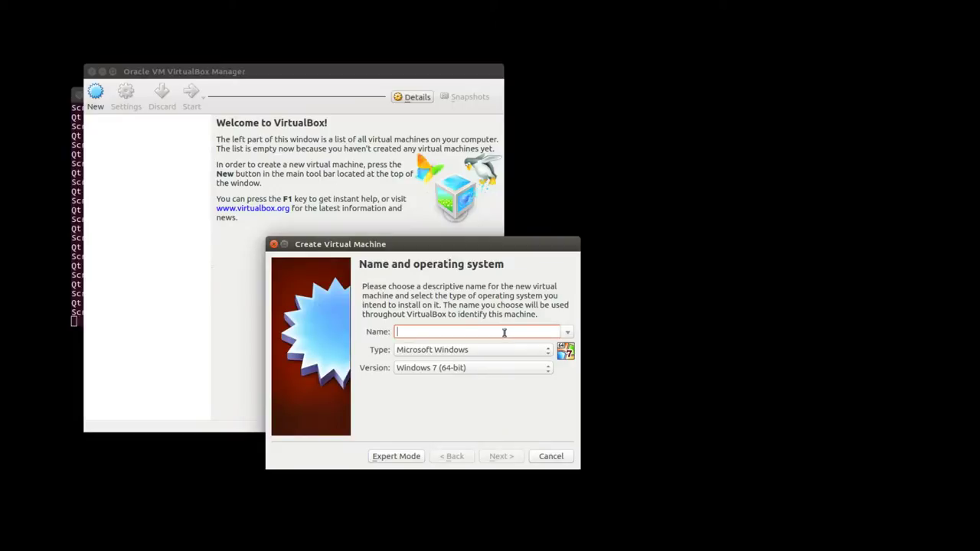
text(trair)
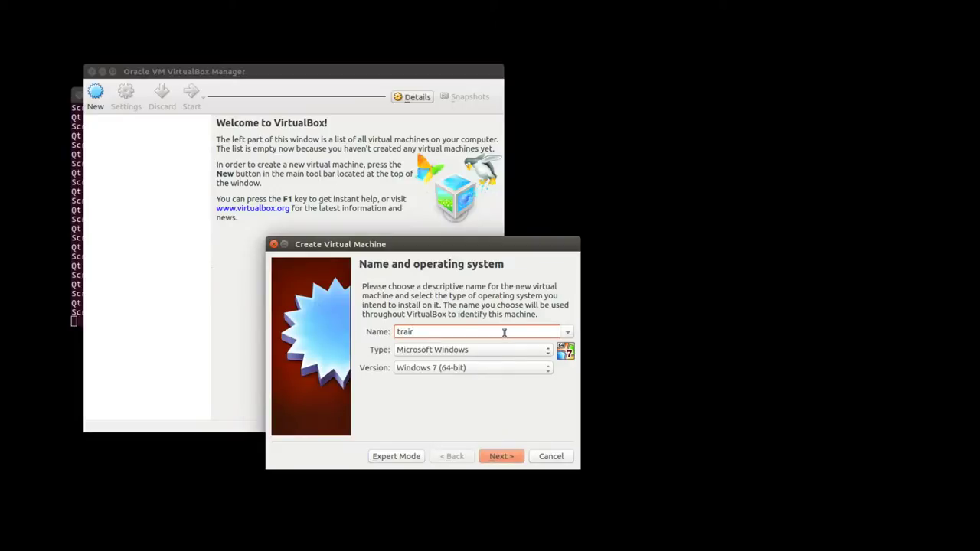
key(BackSpace)
text(tor)
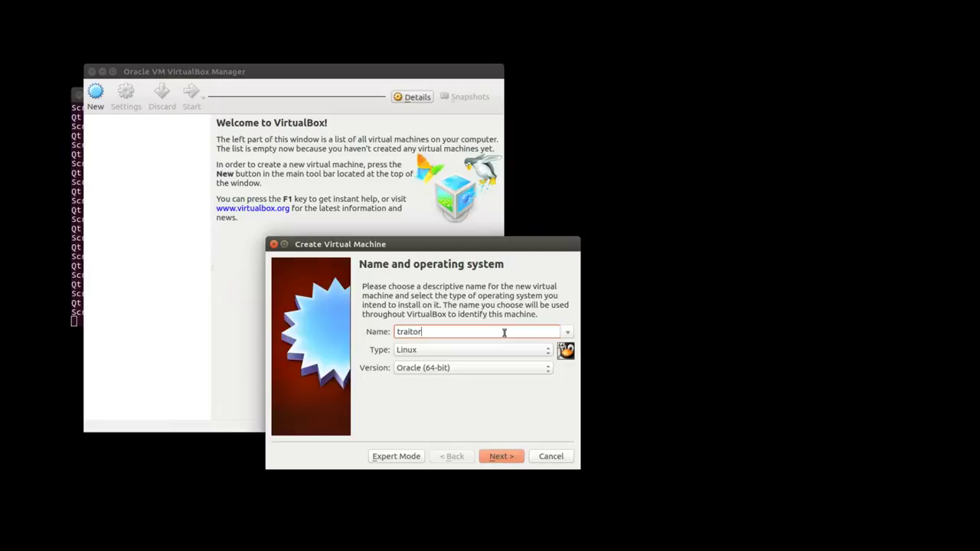
key(Tab)
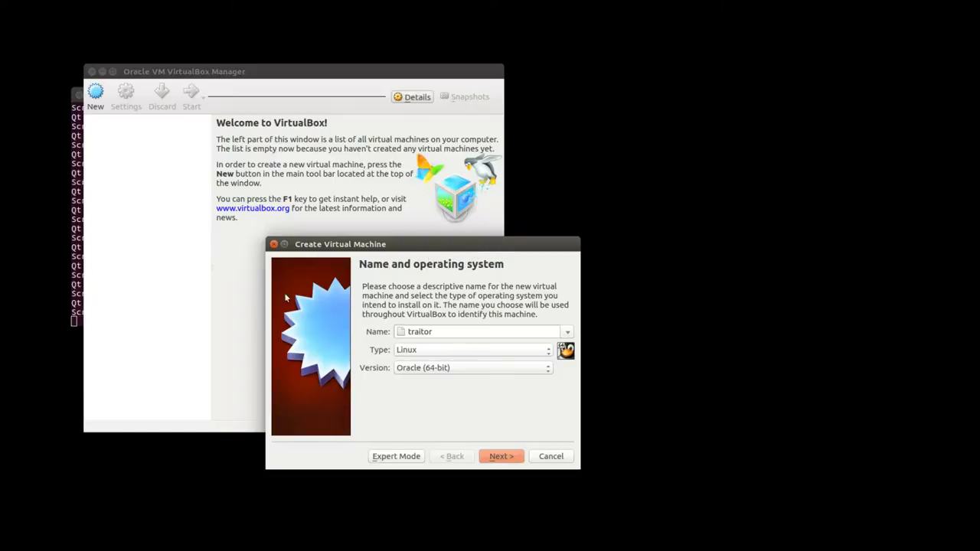
key(Up)
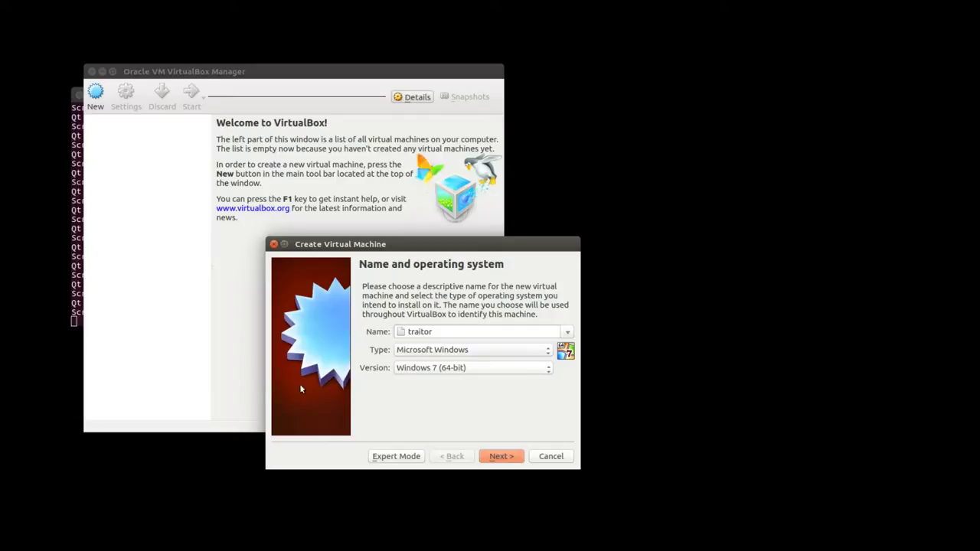
key(Down)
key(Down)
click(517, 459)
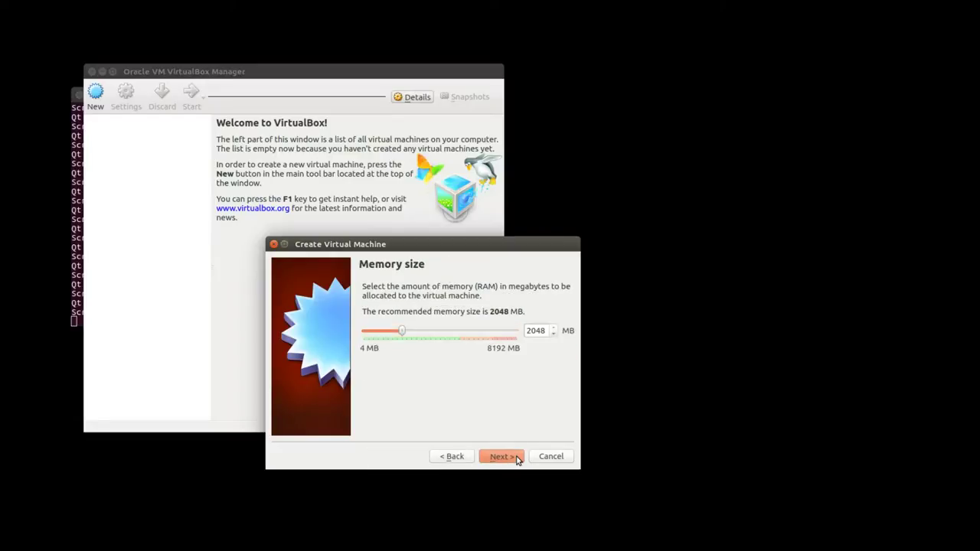
click(518, 458)
Create a new dynamically allocated 25.00 GB VDI hard disk for traitor.
click(517, 459)
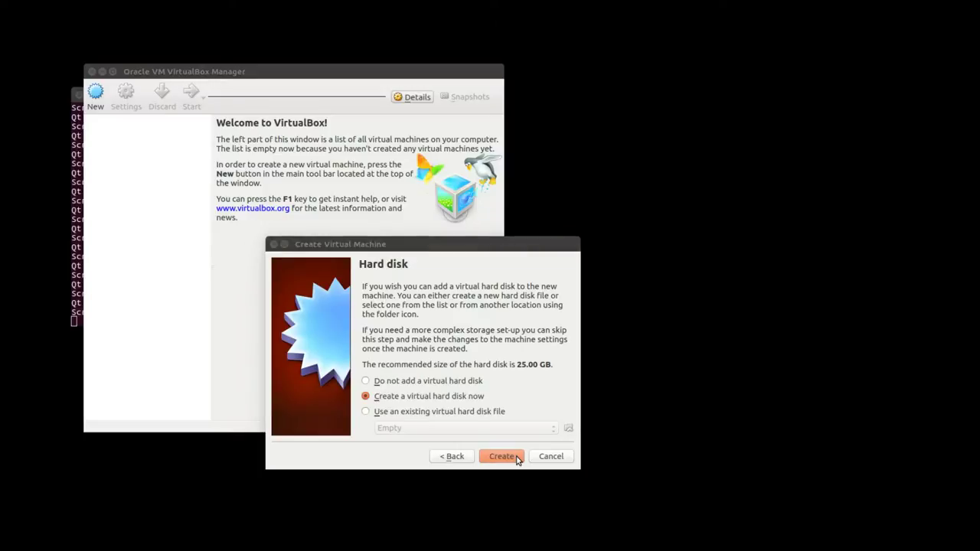
drag(561, 260, 884, 82)
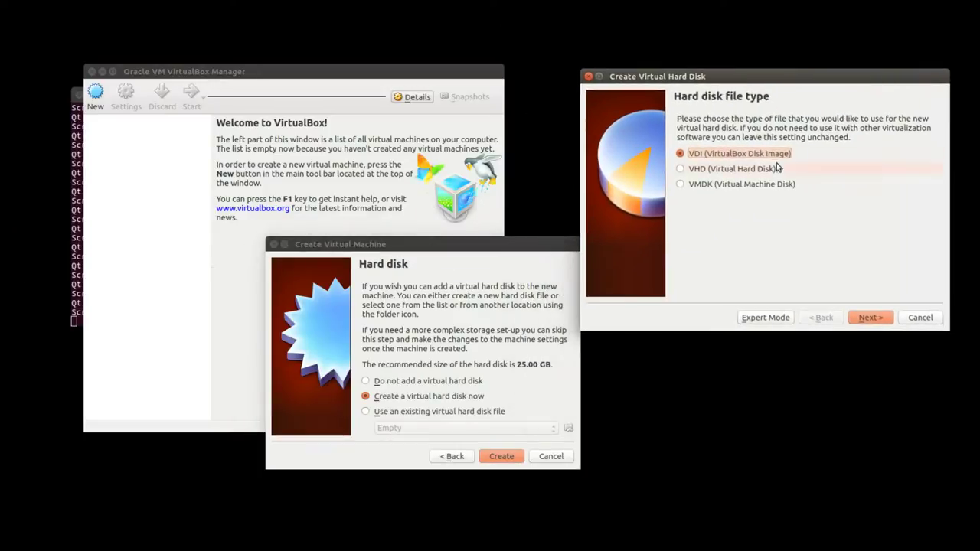
click(868, 319)
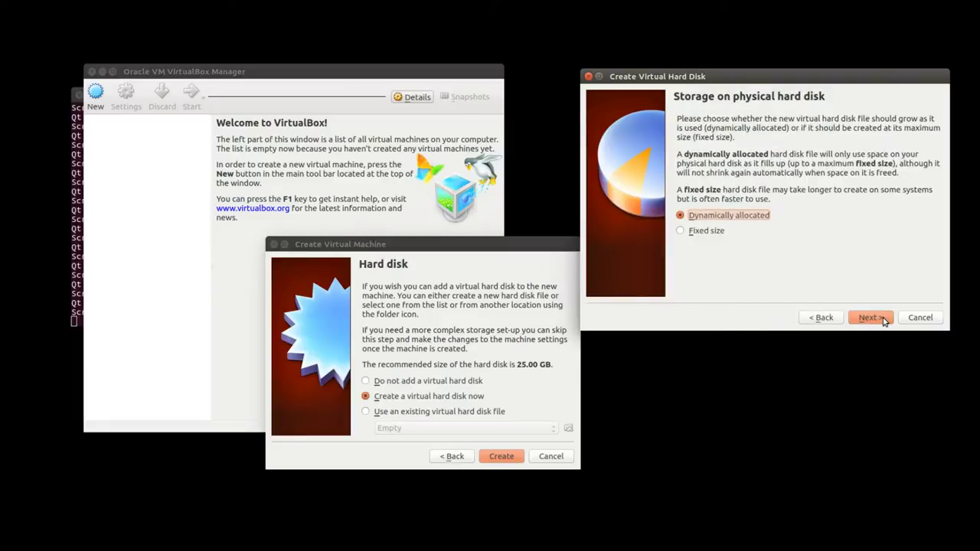
click(869, 318)
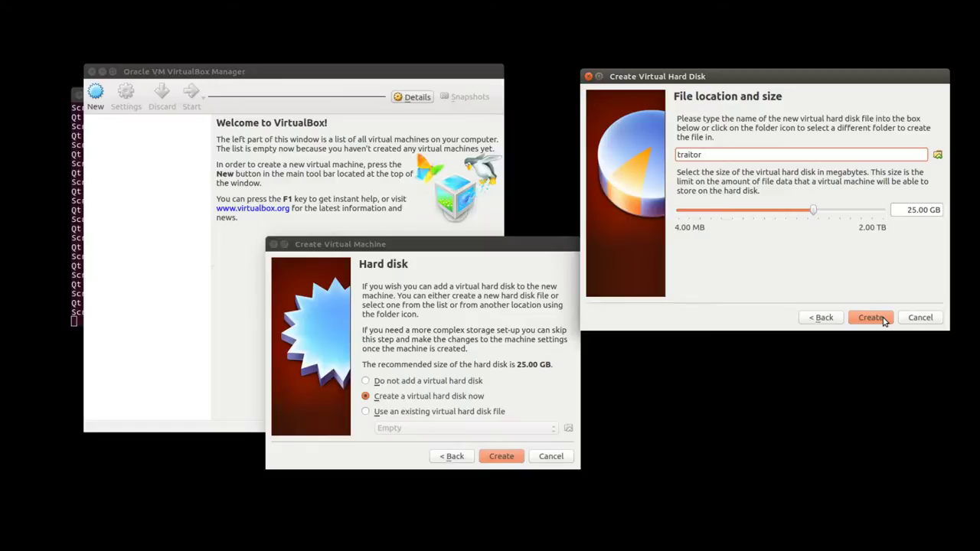
click(885, 322)
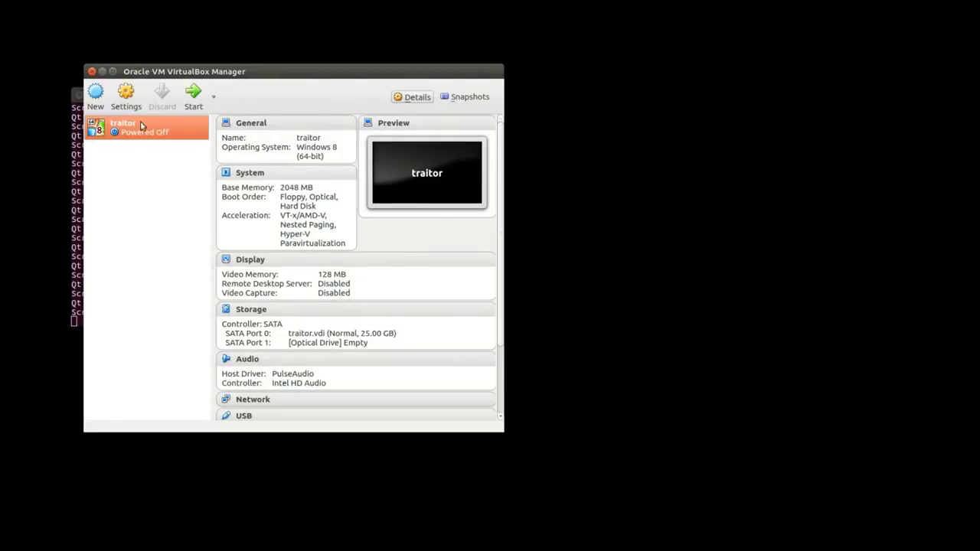
In traitor's USB settings, enable USB 2.0 (EHCI) and add a Broadcom Corp BCM20702A0 device filter.
click(127, 95)
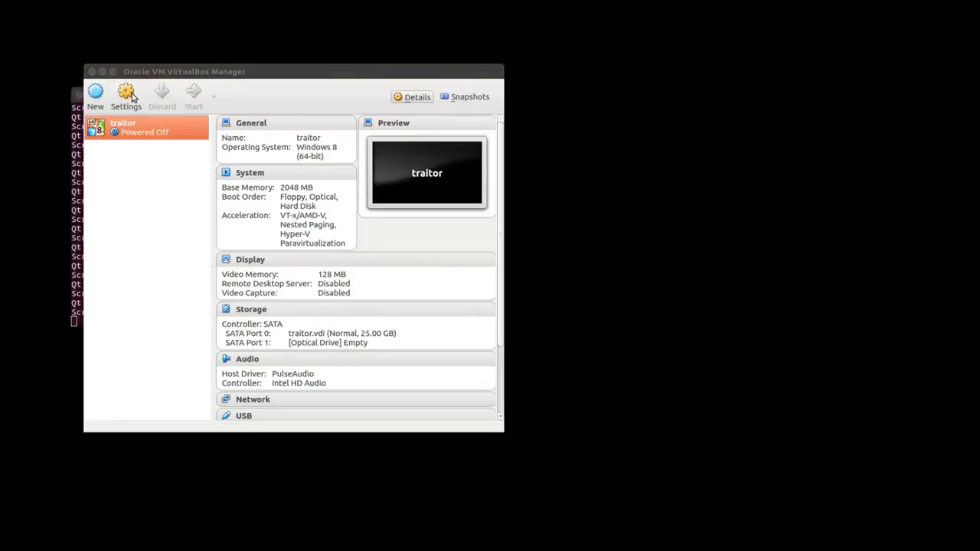
drag(657, 327, 712, 197)
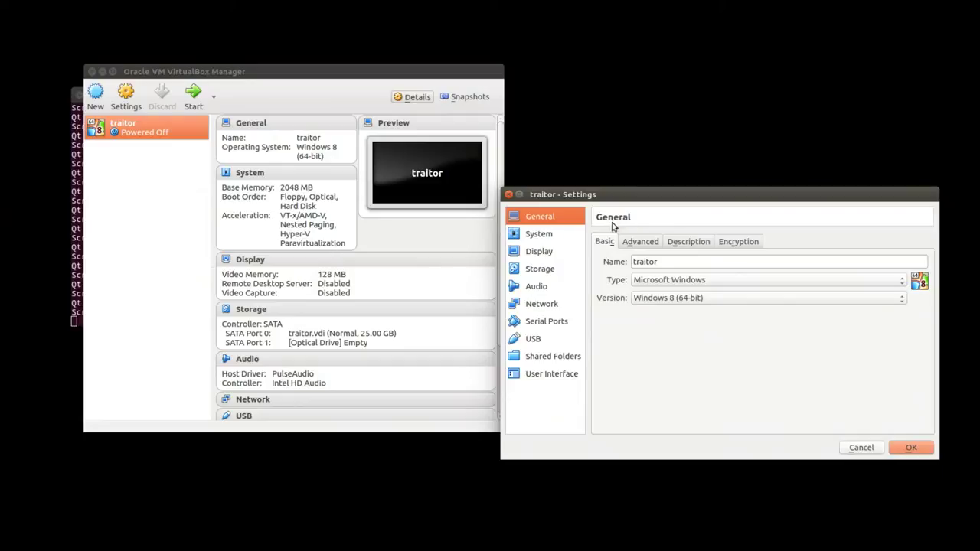
click(536, 339)
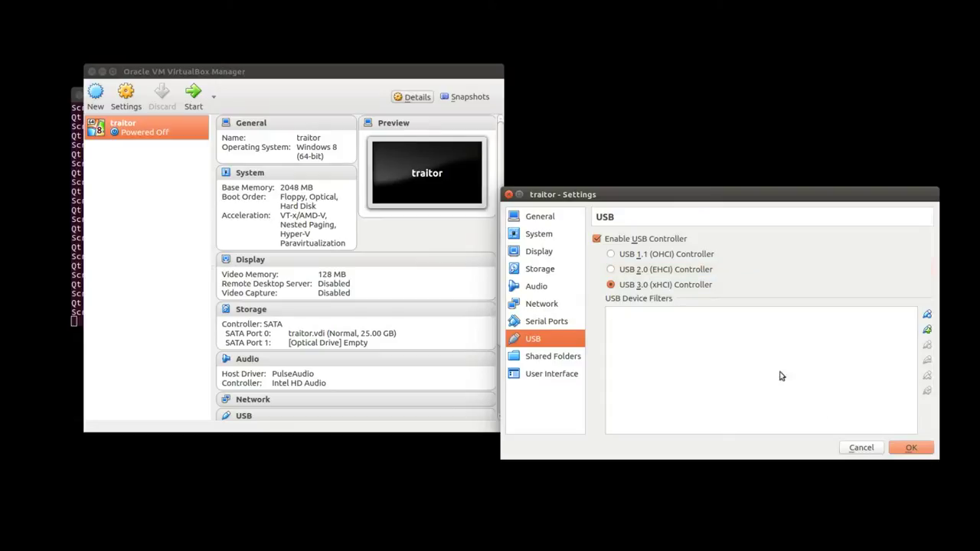
click(616, 269)
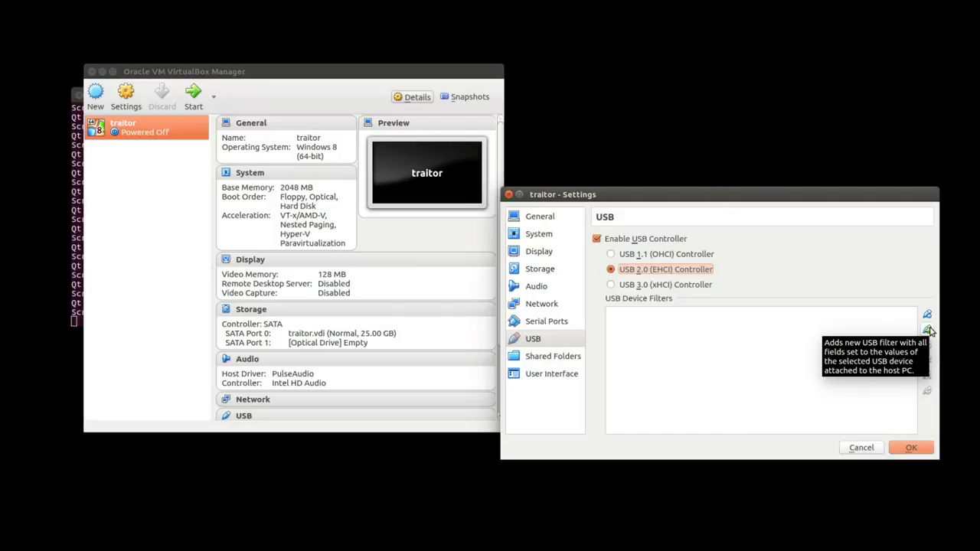
click(929, 330)
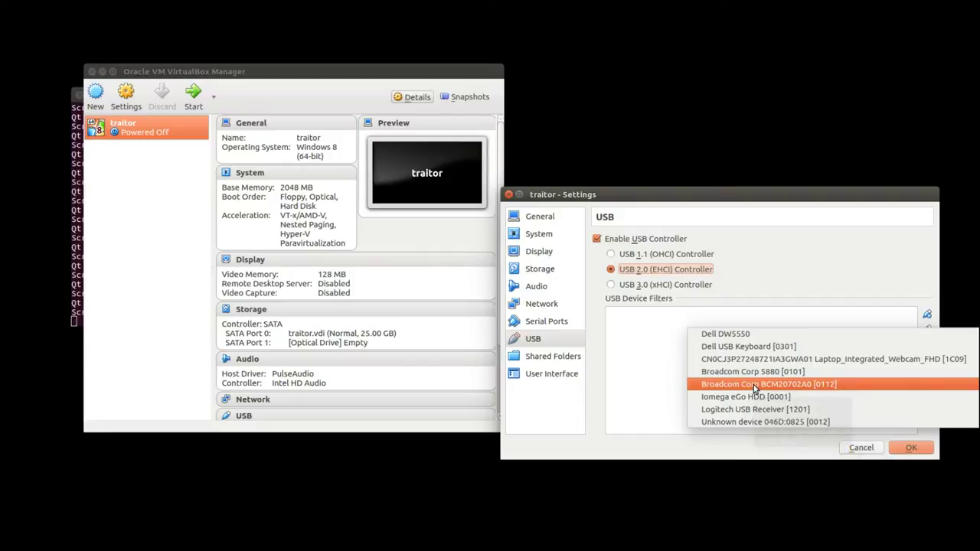
click(754, 385)
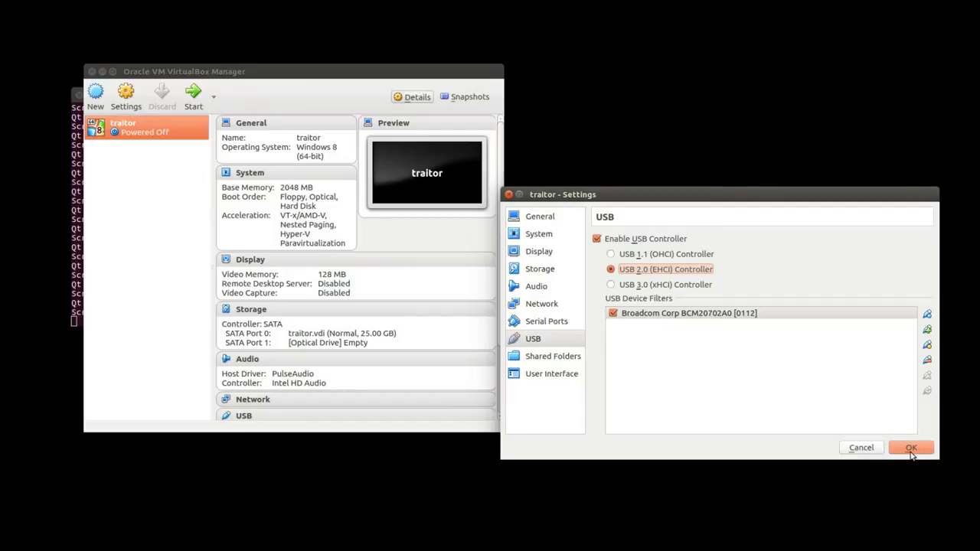
click(911, 453)
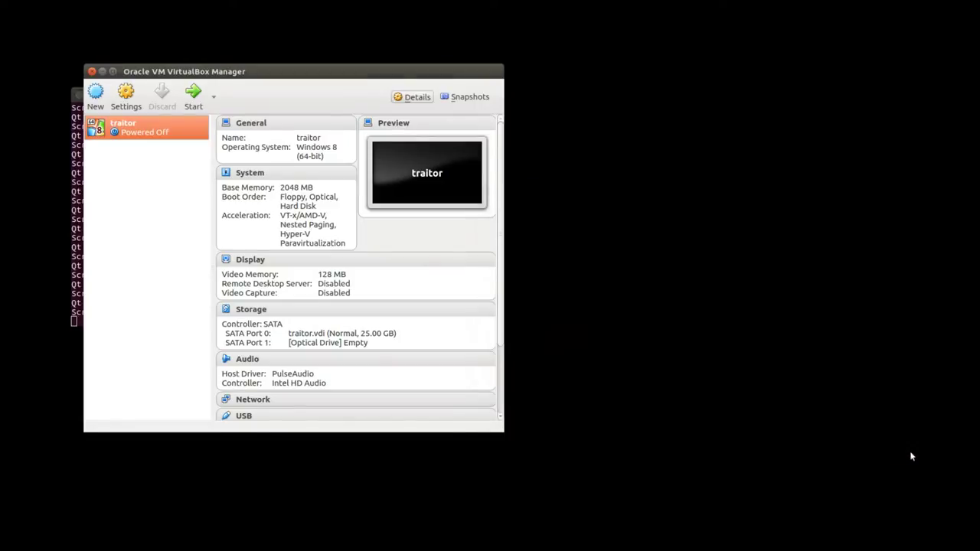
Open a new terminal and run lsusb to list the host's USB devices.
right_click(0, 43)
click(15, 42)
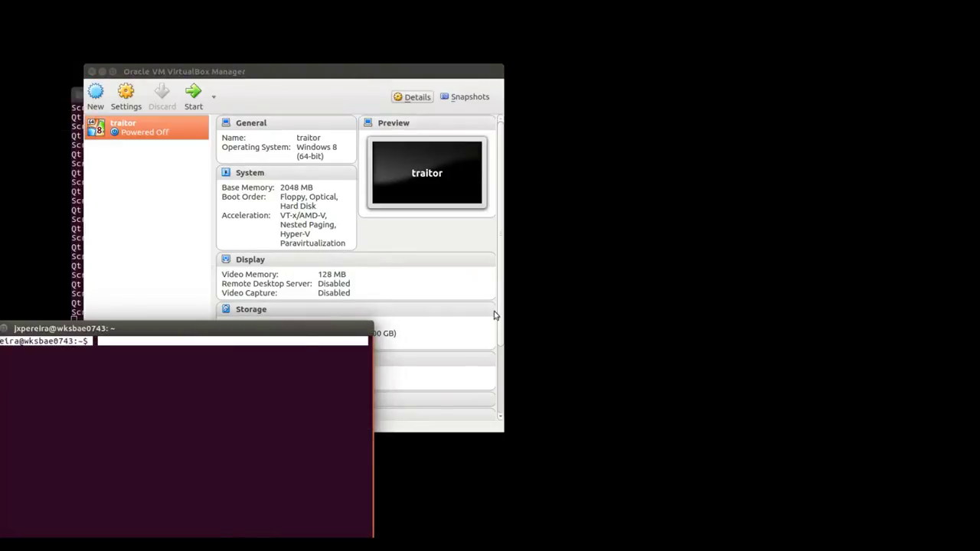
drag(276, 327, 834, 239)
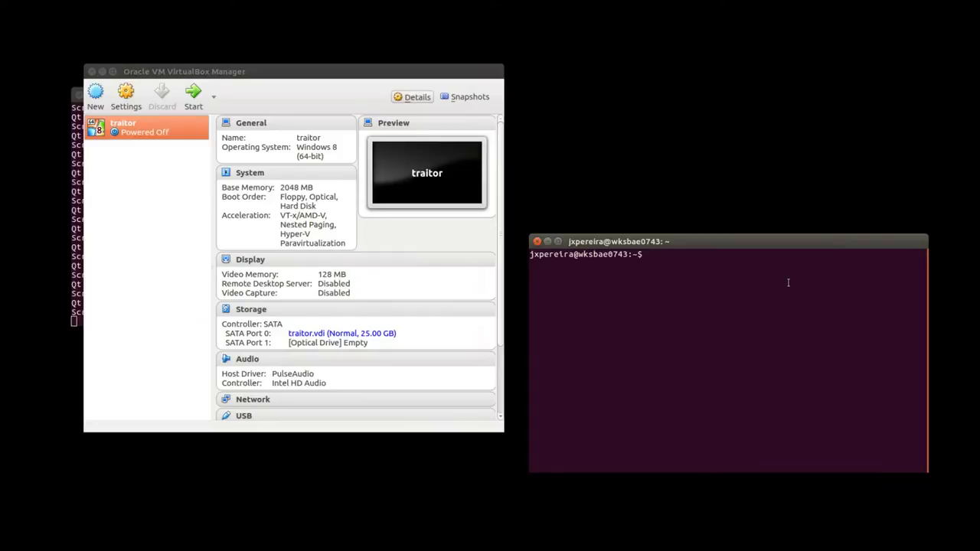
text(lsusb)
key(Return)
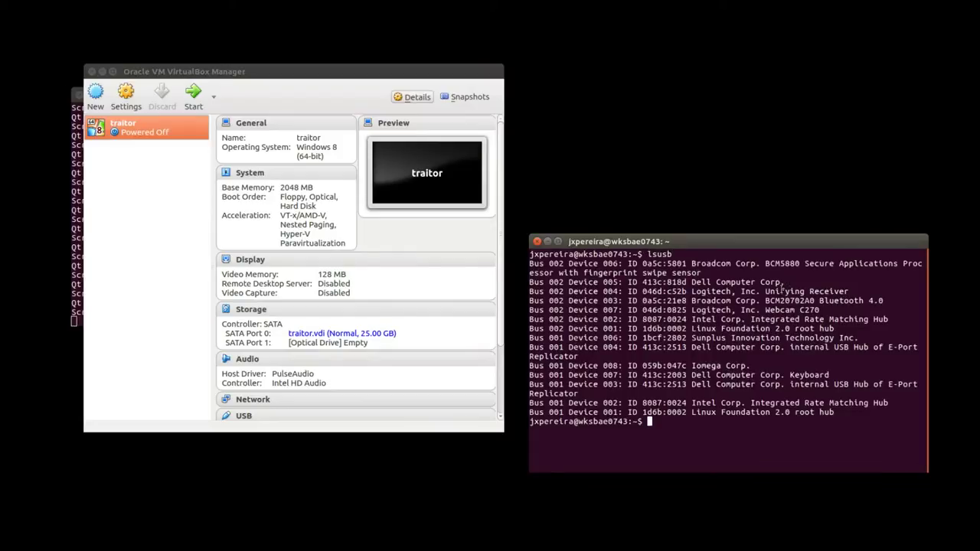
Select the Broadcom Bluetooth adapter's ID 0a5c:21e8 in the lsusb output.
drag(735, 296, 884, 301)
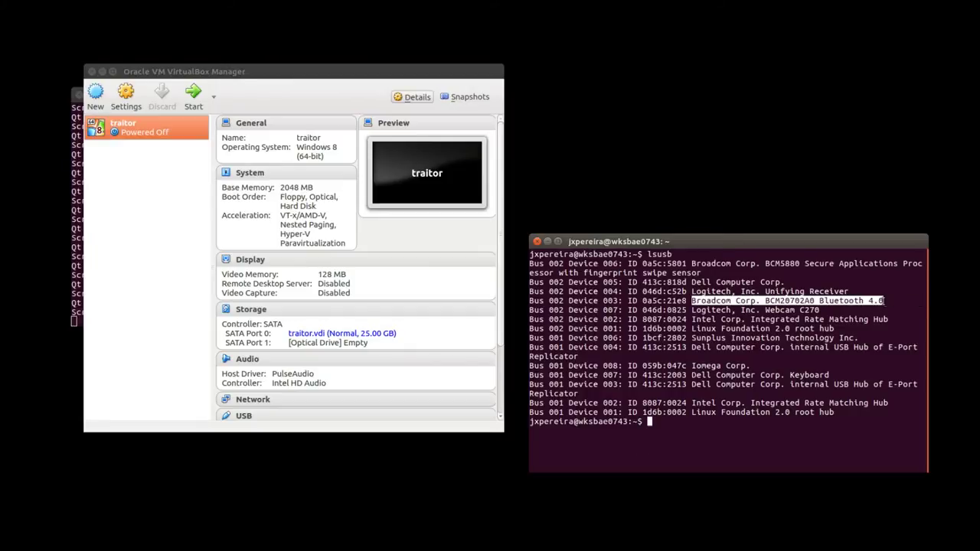
click(645, 301)
drag(643, 301, 685, 301)
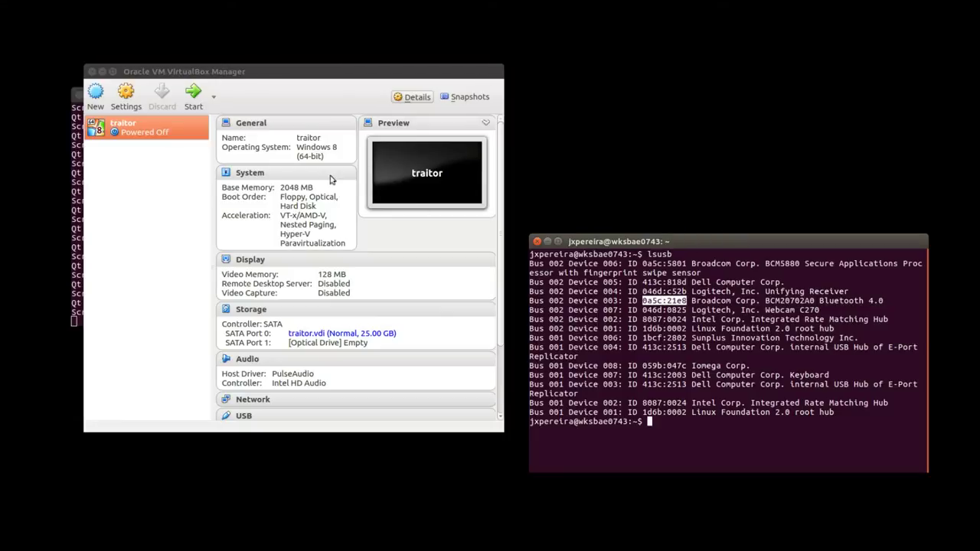
Confirm traitor's Broadcom USB filter shows vendor 0a5c and product 21e8, then close settings.
click(130, 98)
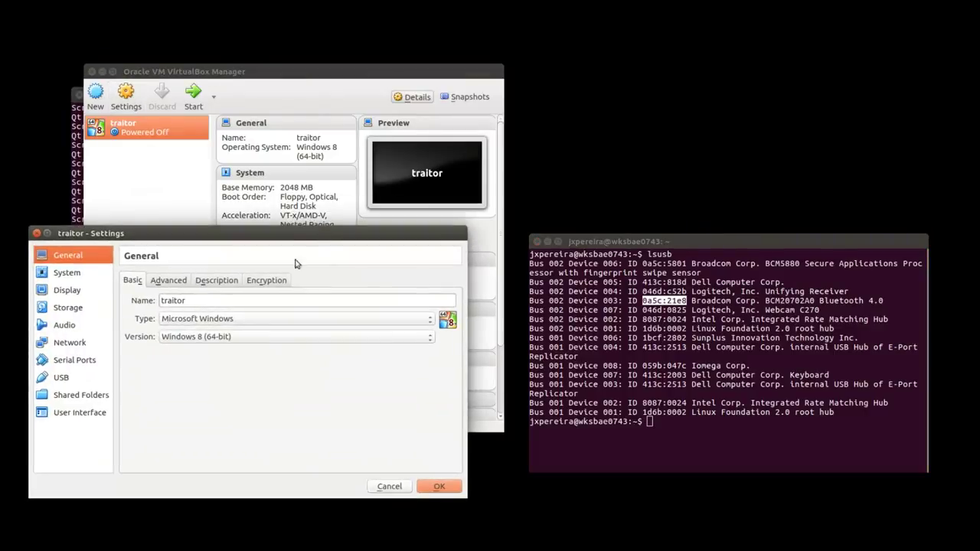
click(74, 380)
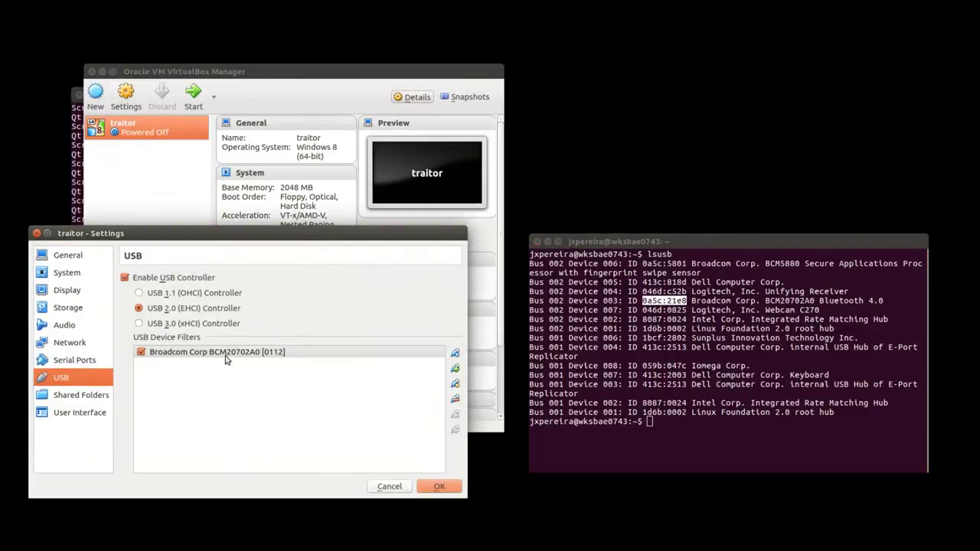
mouse_move(234, 355)
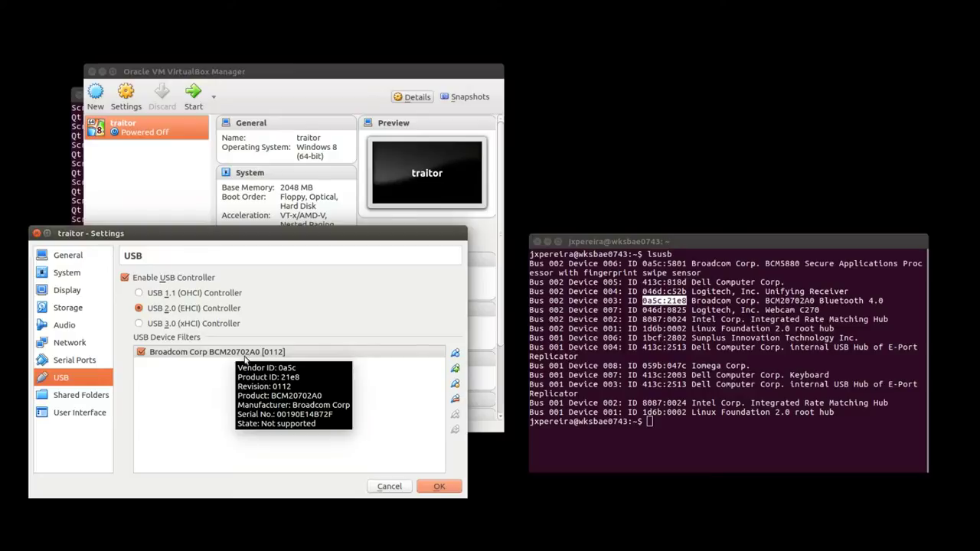
click(438, 486)
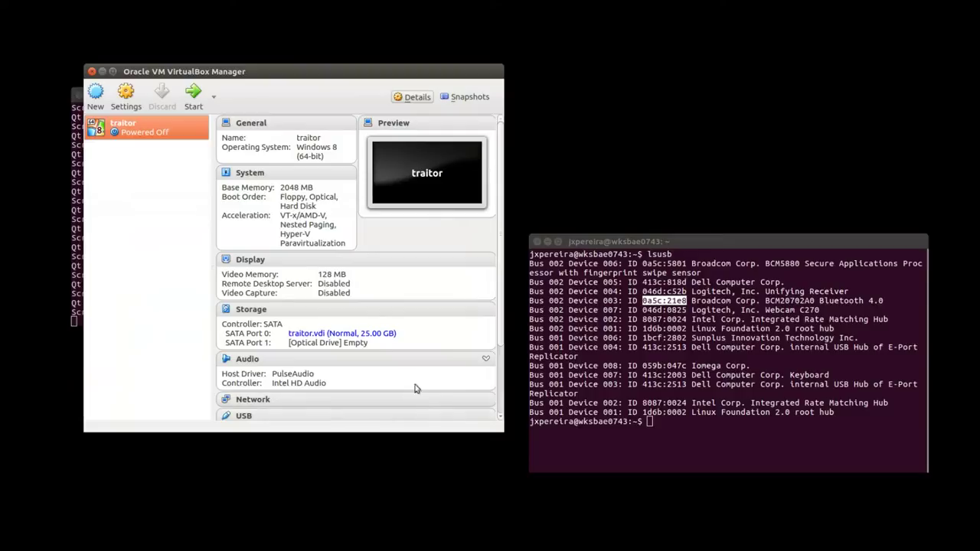
Start traitor with SW_DVD5_Win_Pro_8_64BIT_English_MLF_X18-16134.ISO as the start-up disk.
click(193, 100)
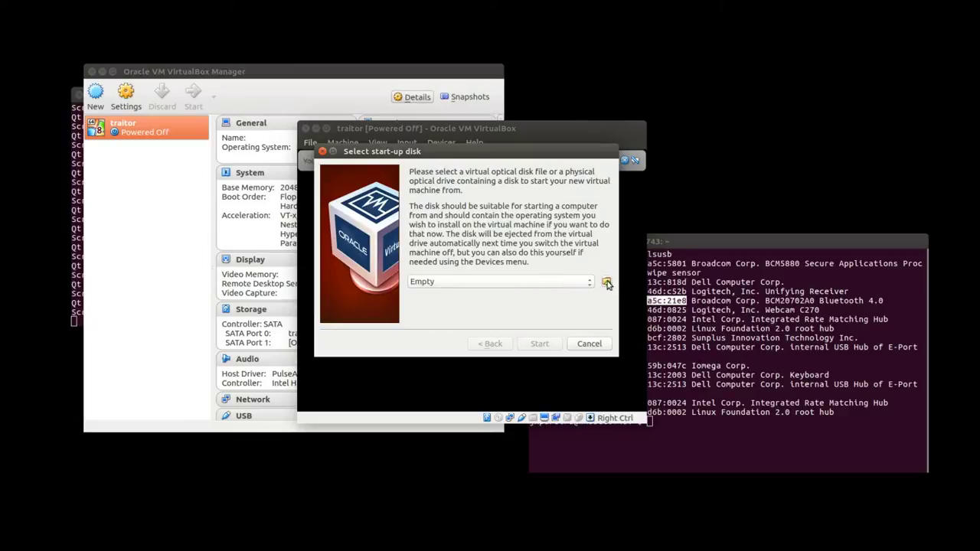
click(606, 282)
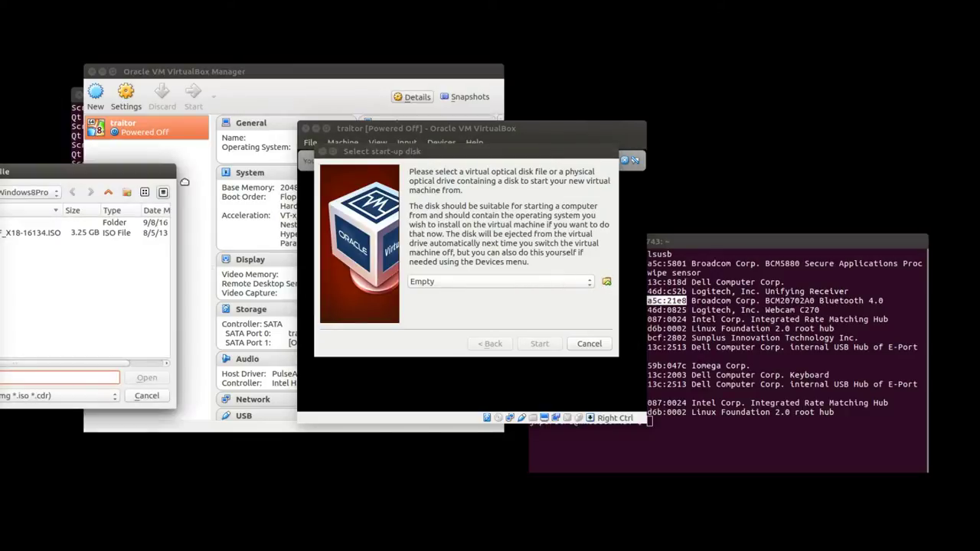
drag(63, 166, 412, 228)
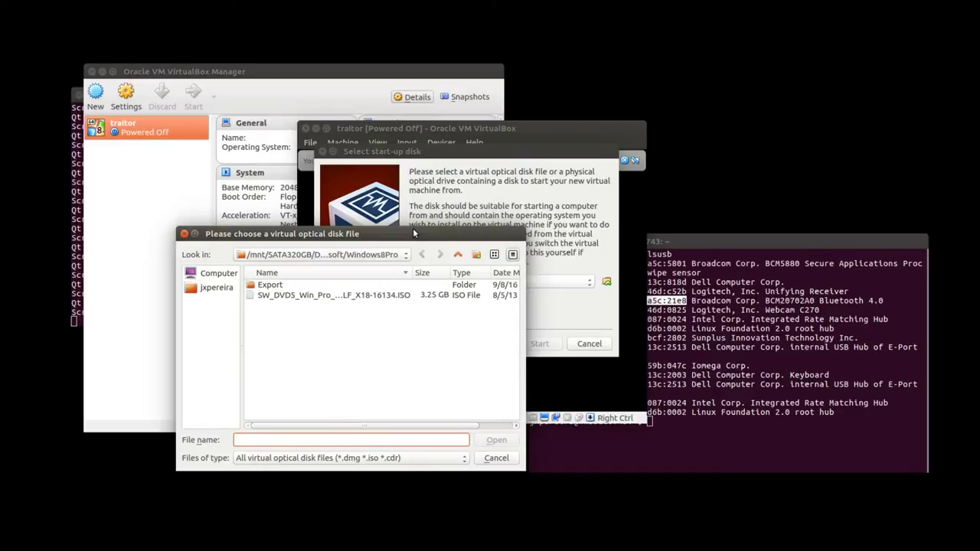
click(315, 296)
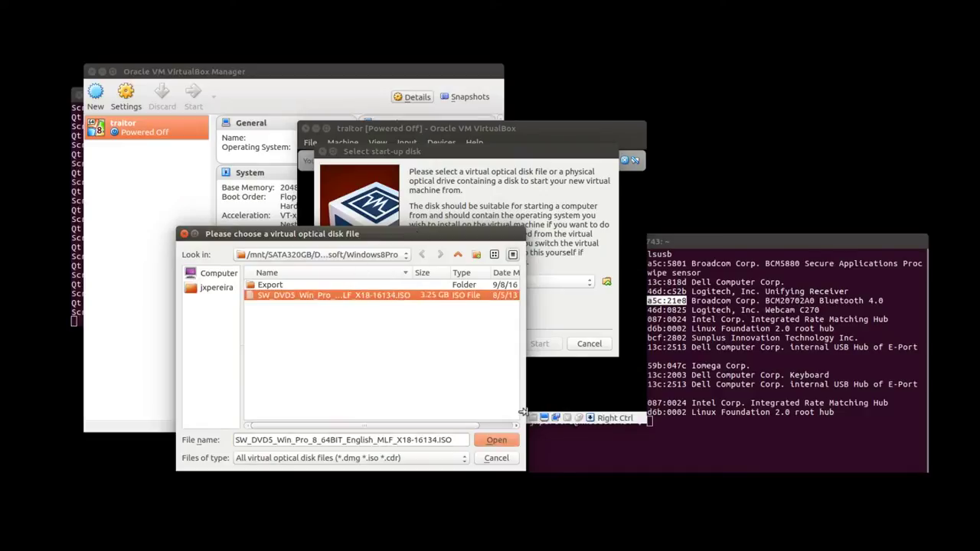
click(496, 441)
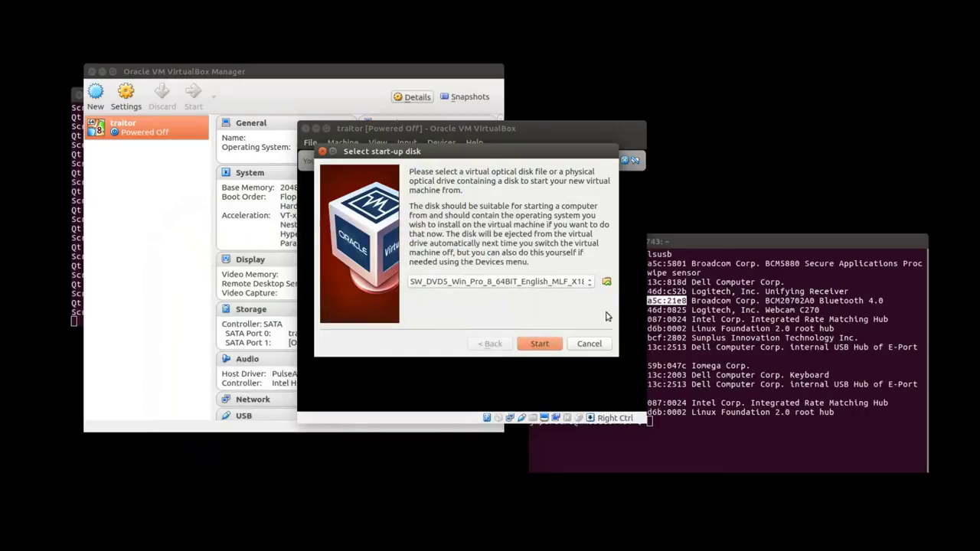
click(540, 344)
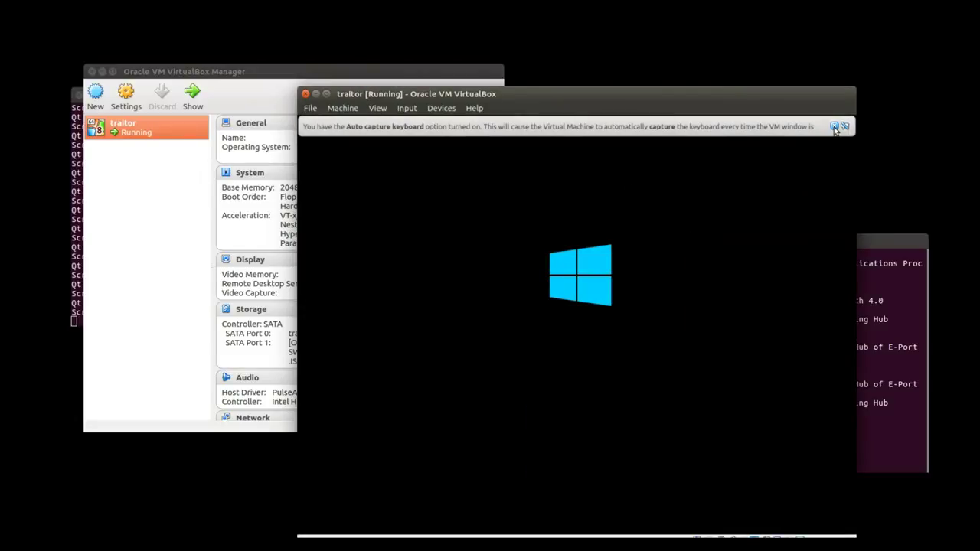
Dismiss the keyboard auto-capture and mouse integration notices and move the VM window up.
click(834, 128)
drag(811, 96, 809, 60)
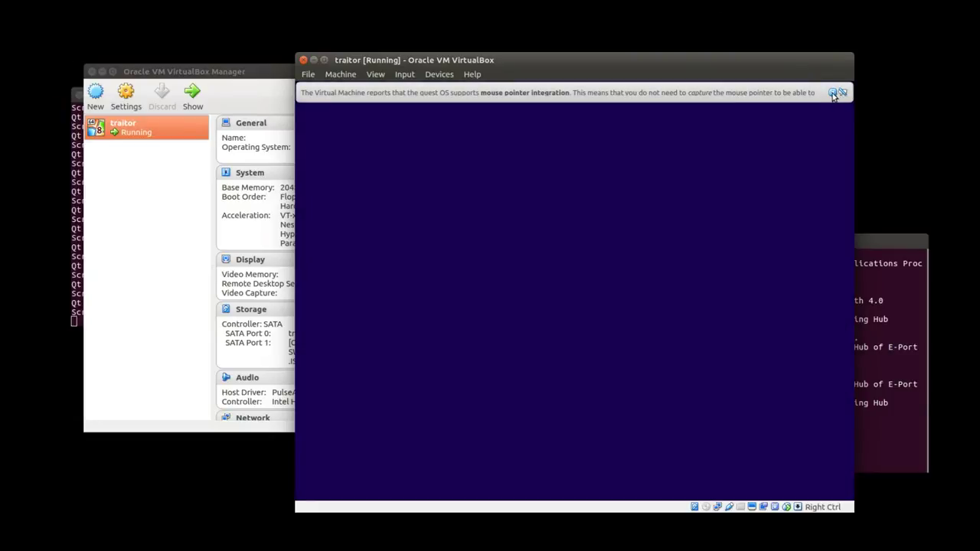
click(837, 94)
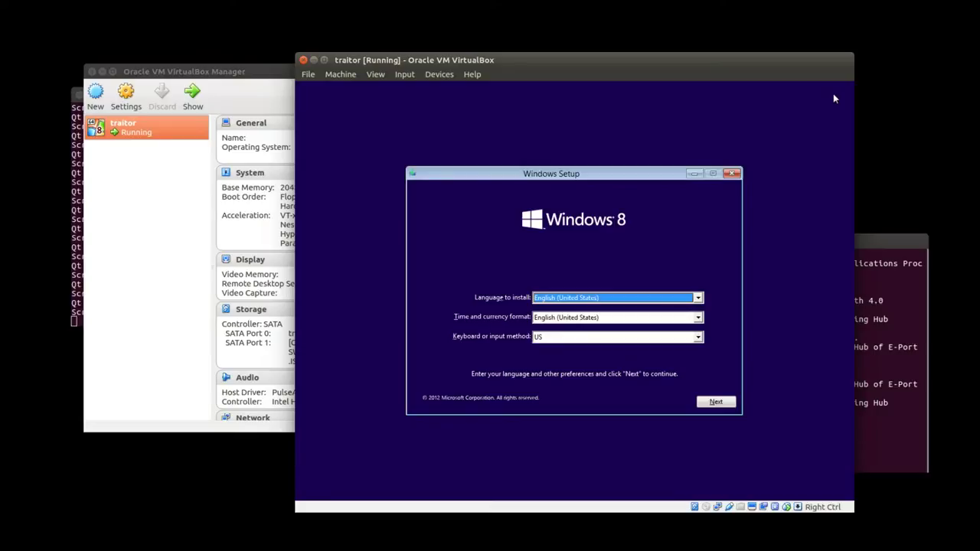
Choose Portuguese as the keyboard layout and continue past the language page.
click(698, 337)
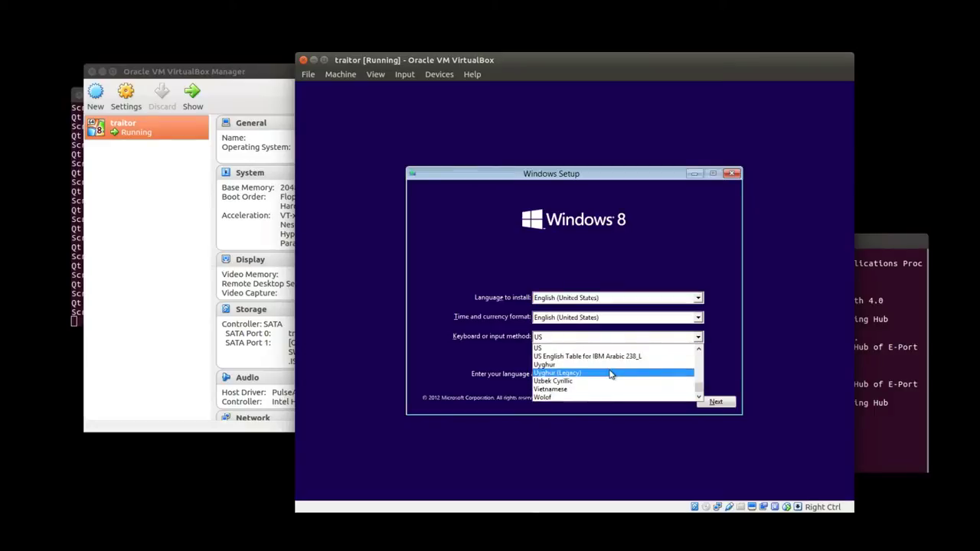
scroll(613, 371, up, 6)
scroll(630, 357, up, 3)
scroll(589, 381, up, 8)
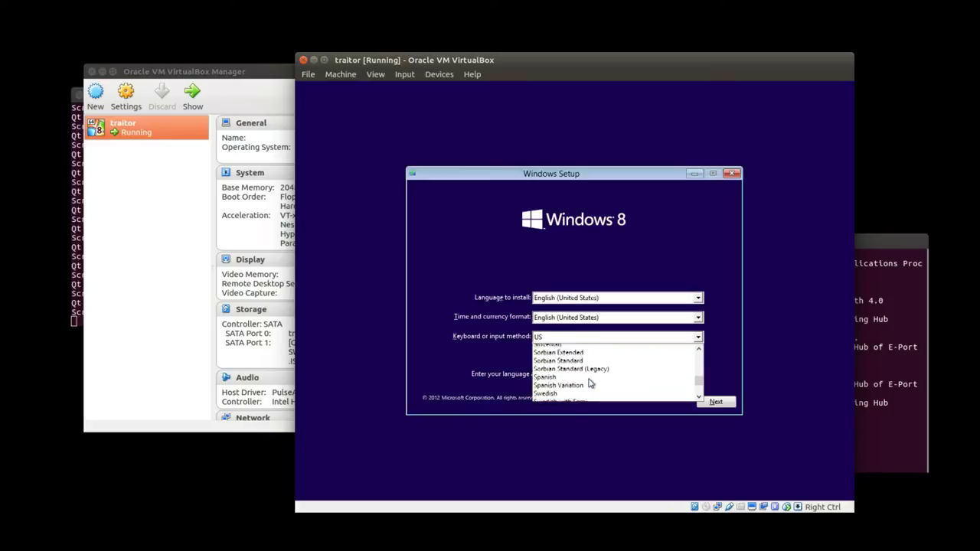
scroll(590, 381, up, 4)
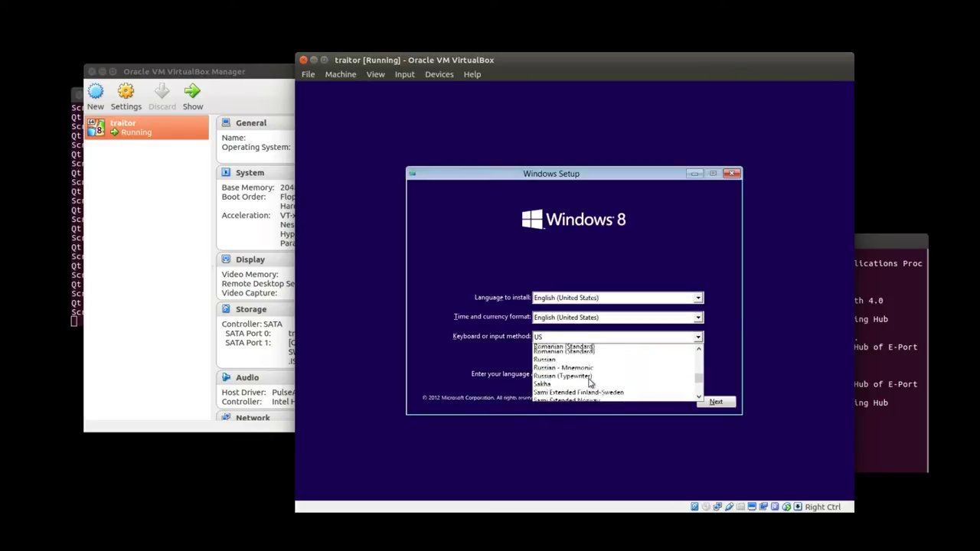
scroll(591, 383, up, 3)
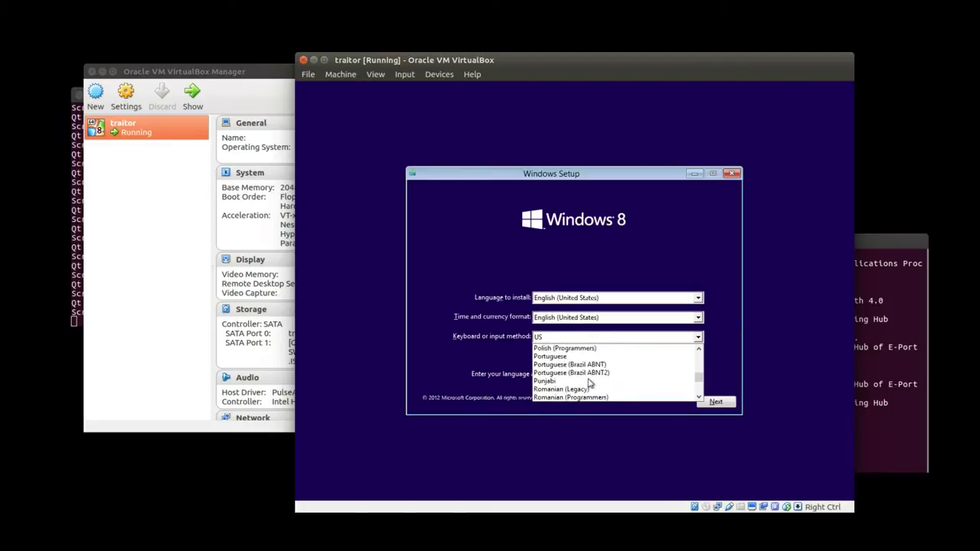
click(572, 357)
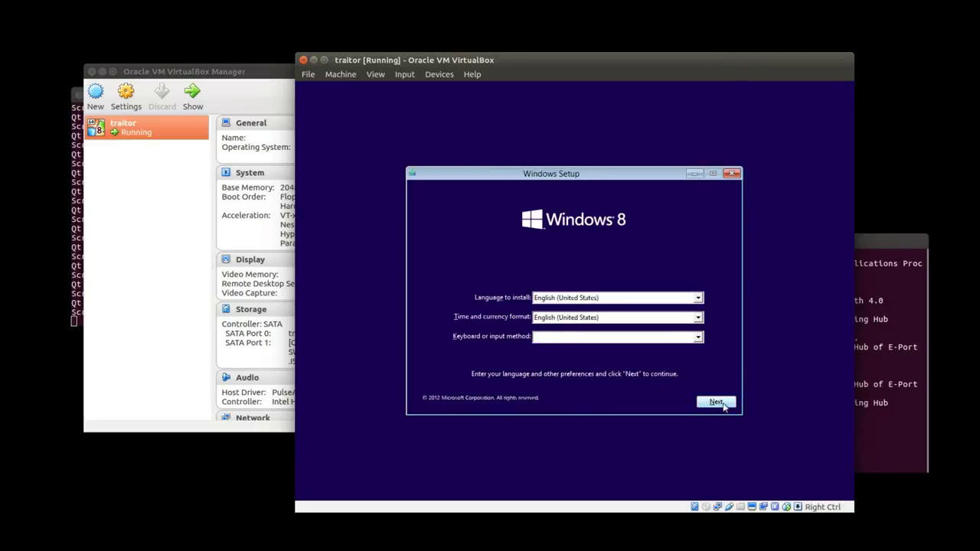
click(716, 403)
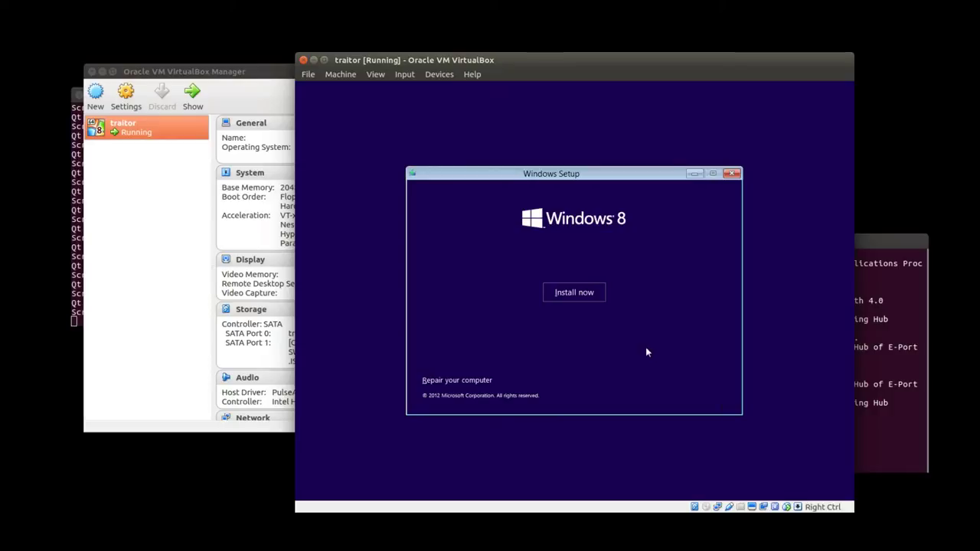
Accept the license, try an Upgrade install, close the compatibility report, and restart Setup.
click(583, 292)
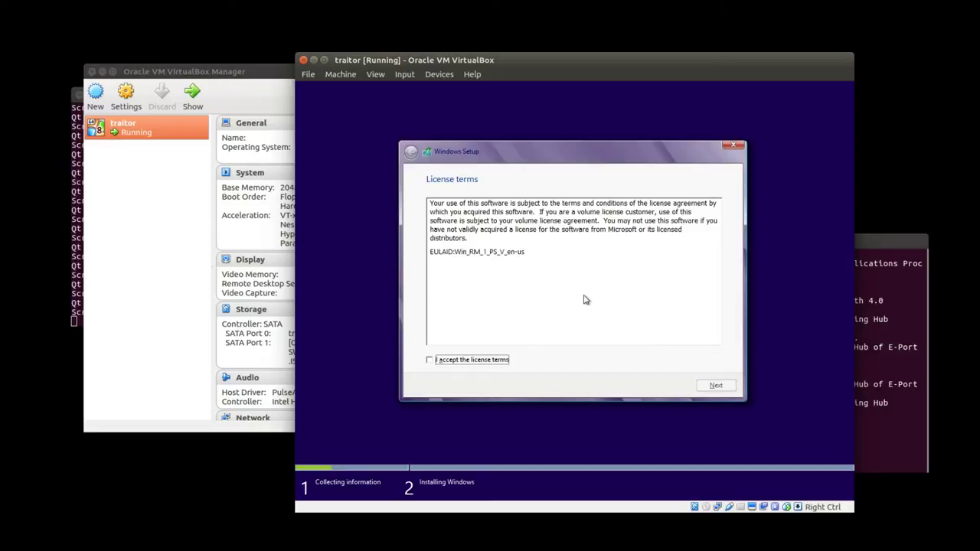
click(449, 364)
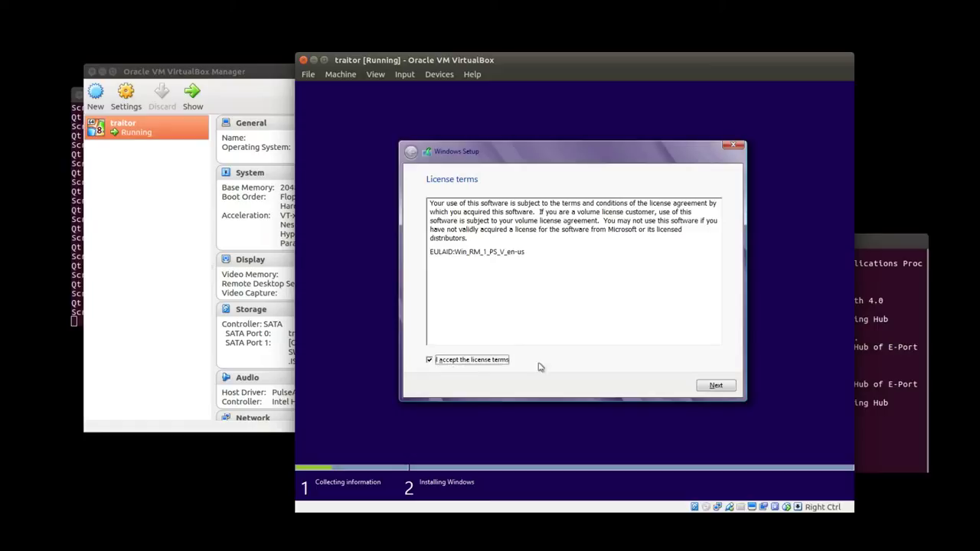
click(709, 389)
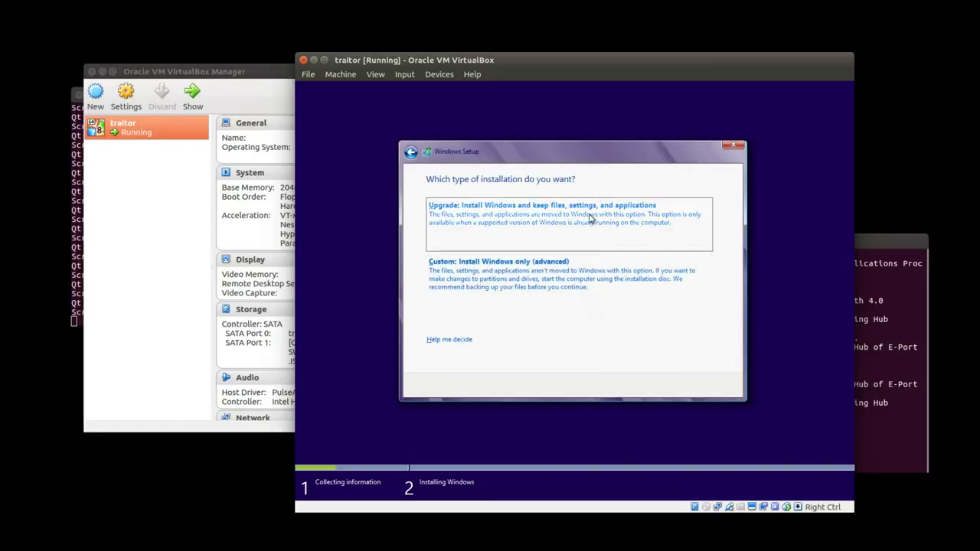
click(591, 219)
click(712, 385)
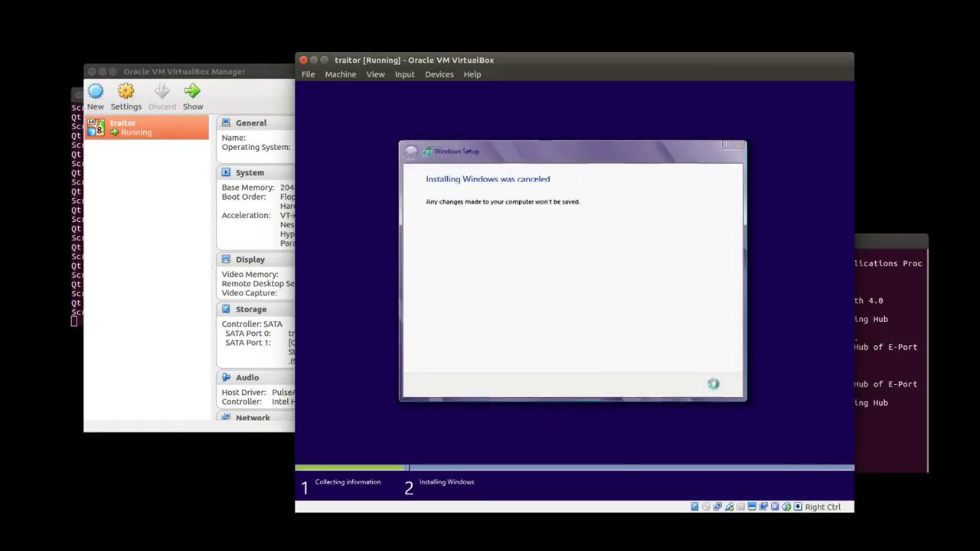
click(575, 292)
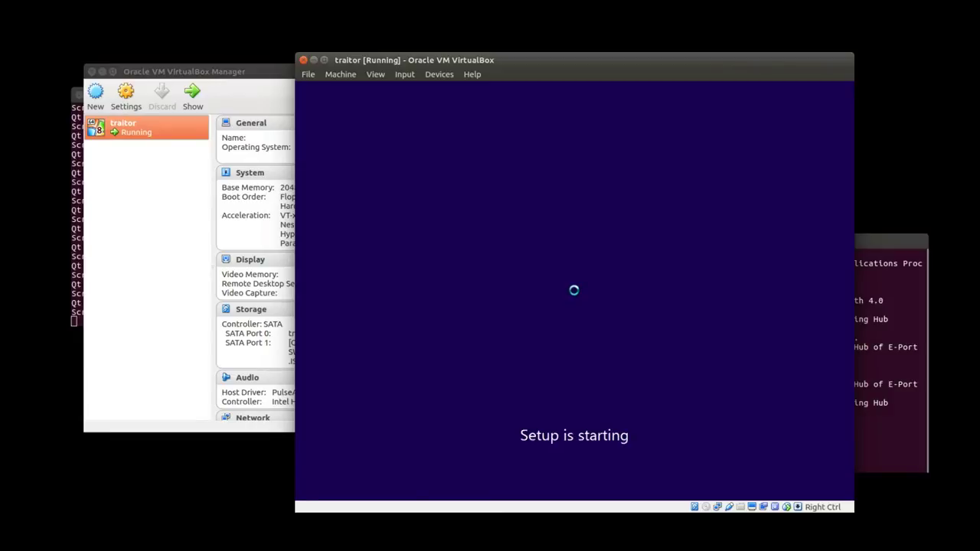
Accept the license, run a Custom install onto Drive 0's 25 GB unallocated space, then restart.
click(468, 361)
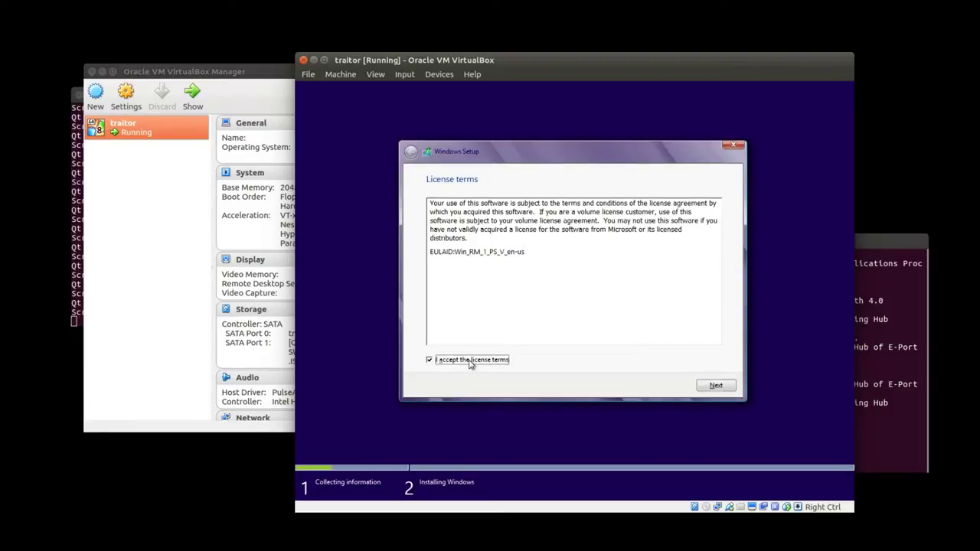
click(722, 391)
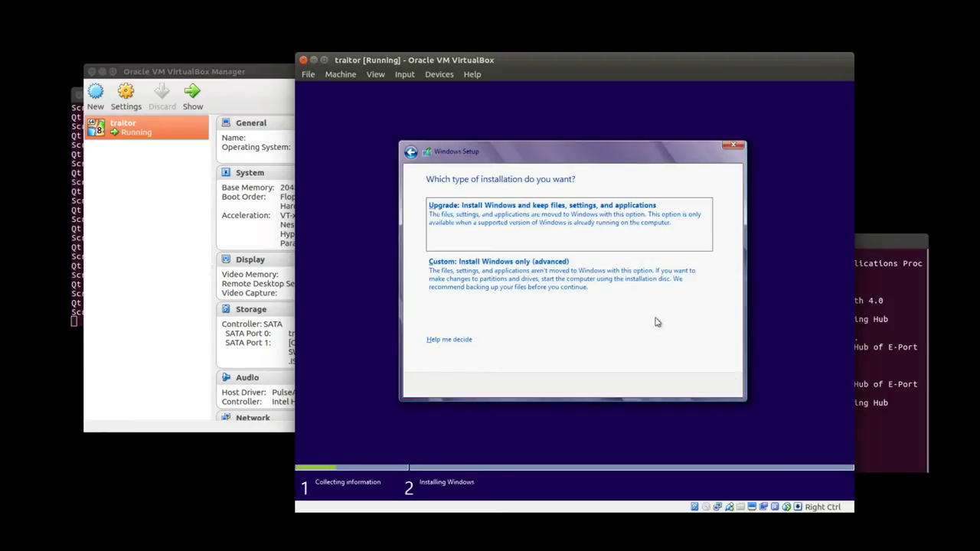
click(613, 279)
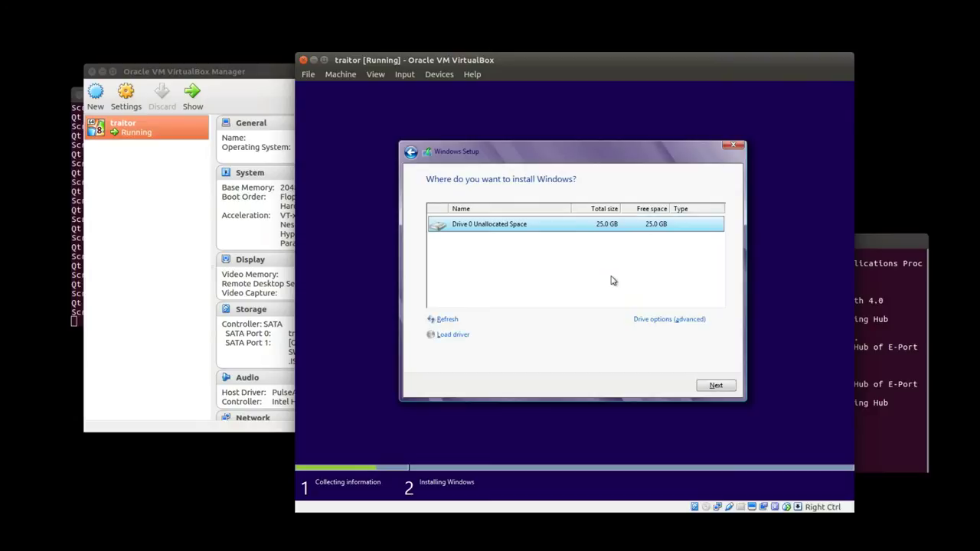
click(724, 386)
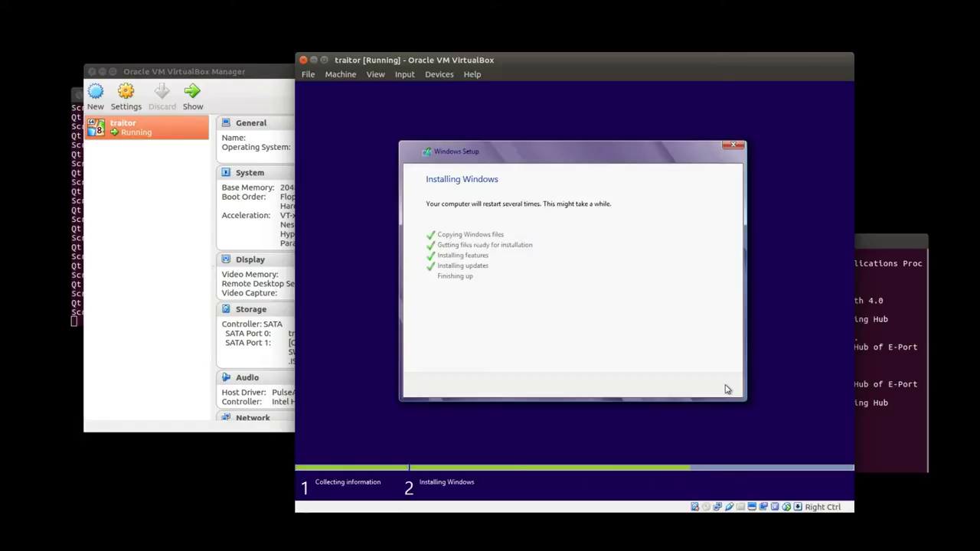
click(723, 387)
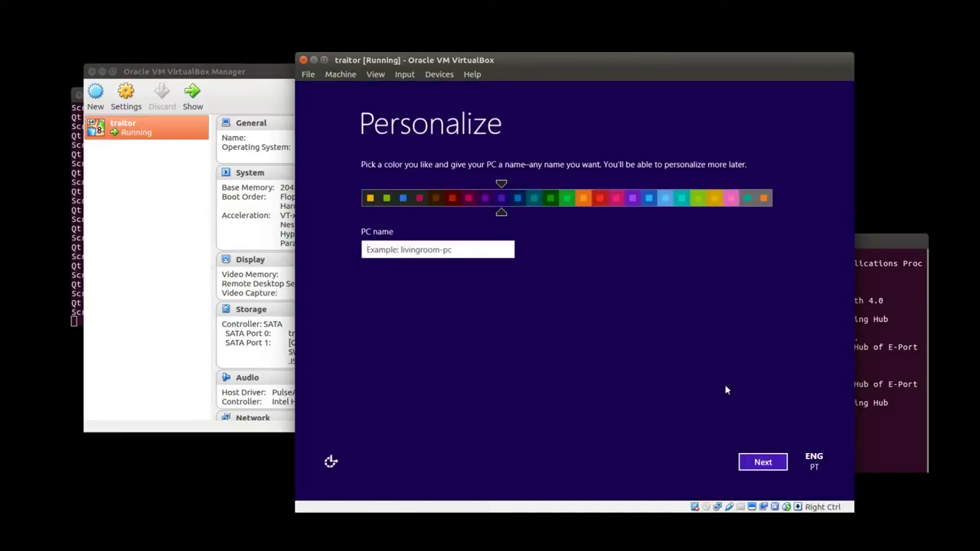
Name the PC 'traitor' and choose customized settings instead of express settings.
click(472, 246)
text(traitor)
click(761, 462)
click(761, 462)
Decline network sharing, skip Windows Update setup, and turn off automatic driver downloads.
click(536, 260)
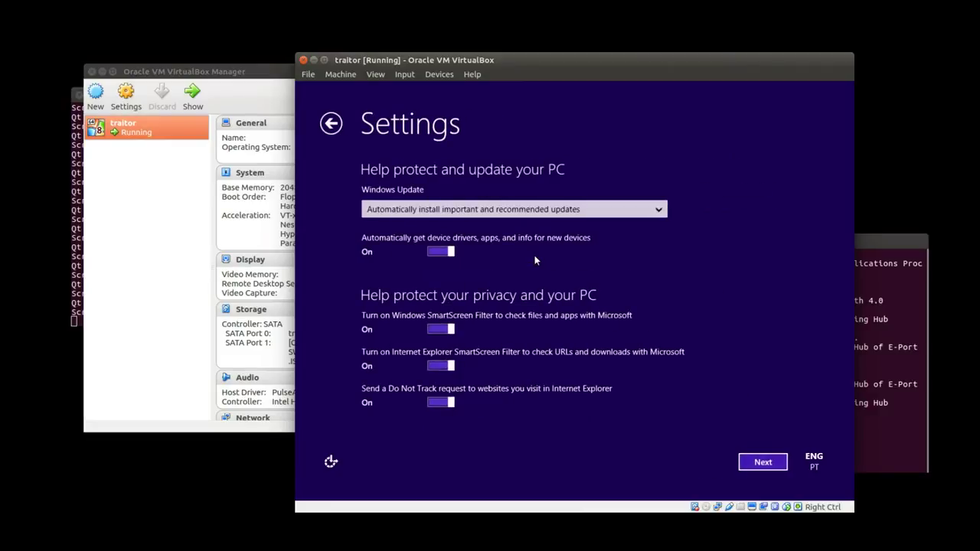
click(536, 209)
click(461, 252)
click(442, 253)
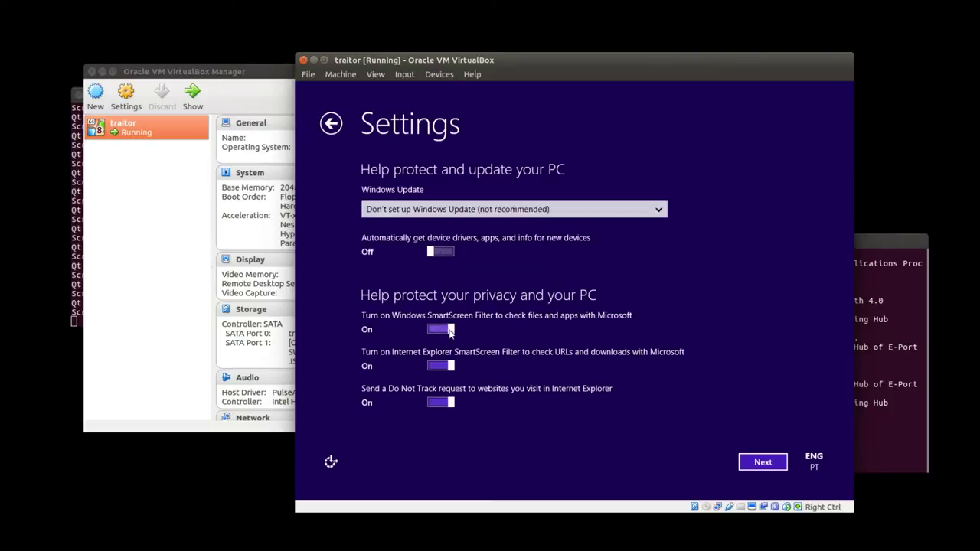
click(762, 462)
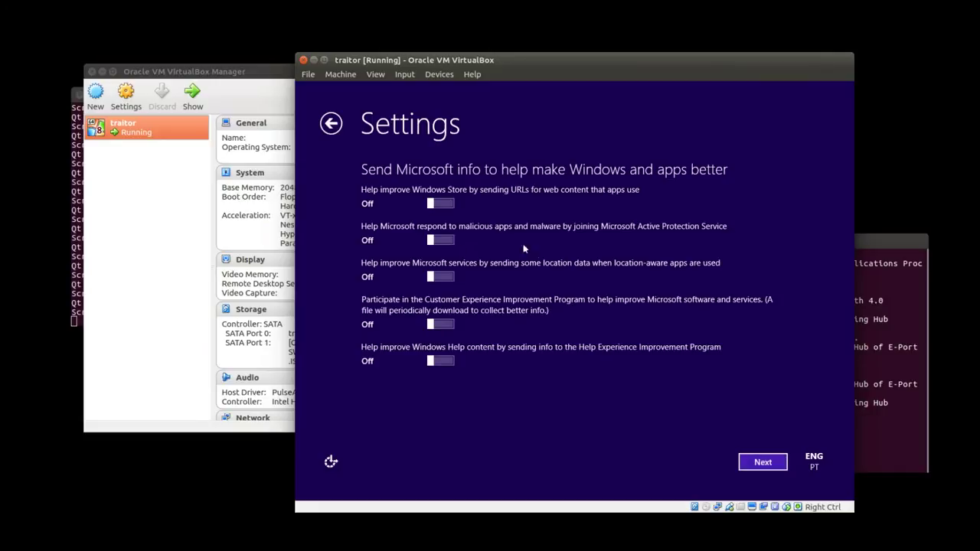
Leave malware sharing off and disable Error Reporting, account name/picture access, and Location Platform.
click(442, 240)
click(441, 239)
click(762, 461)
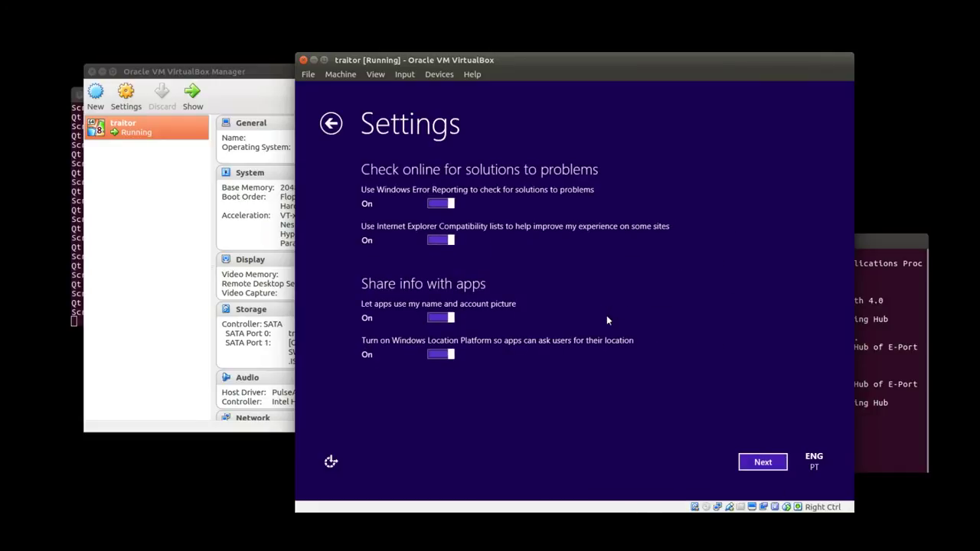
click(441, 203)
click(445, 318)
click(442, 354)
Sign in without a Microsoft account and choose to create a local account.
click(762, 462)
click(385, 427)
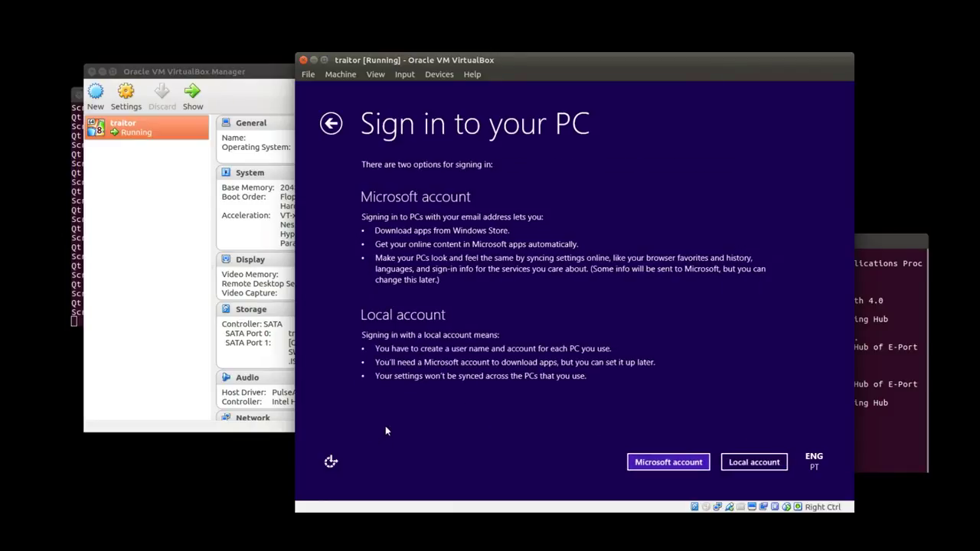
click(752, 461)
Create the local account with the user's name, a password entered twice, and hint '?'.
text(Jorge)
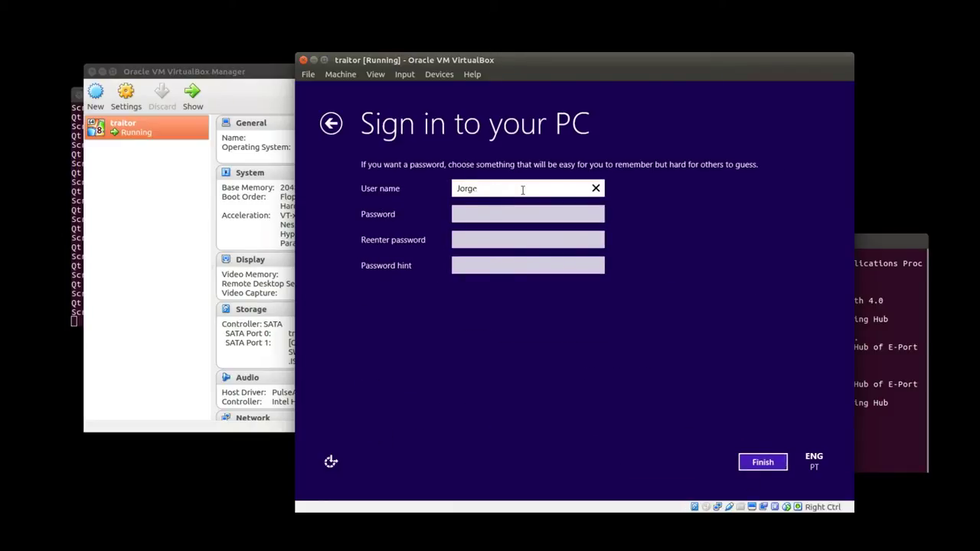
click(508, 218)
text(•••••••••••)
key(Tab)
text(•••••••••••)
key(Tab)
text(?)
click(750, 463)
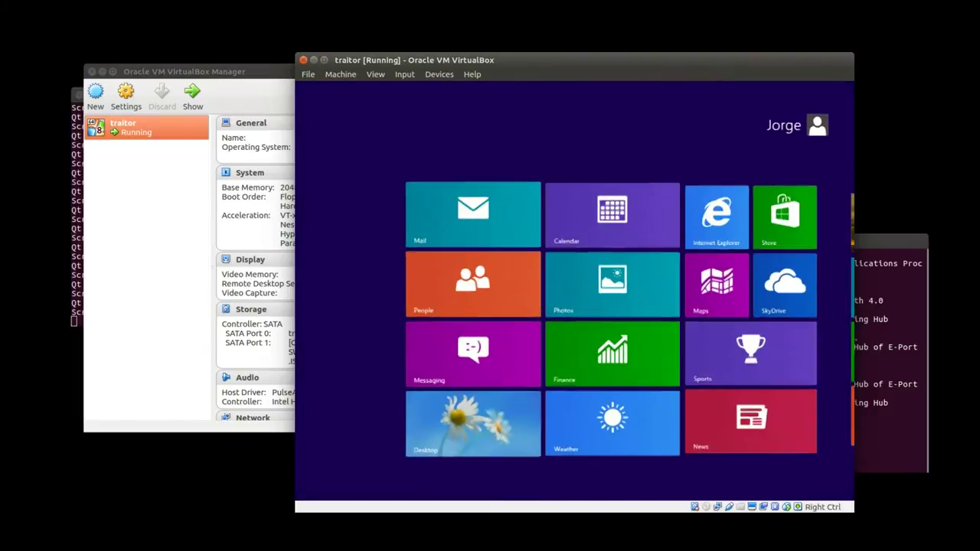
On the desktop, set a solid black background via Personalize and close the window.
click(420, 447)
right_click(549, 472)
click(571, 459)
click(599, 404)
click(723, 431)
click(524, 405)
click(536, 204)
click(490, 238)
click(436, 251)
click(668, 431)
click(783, 128)
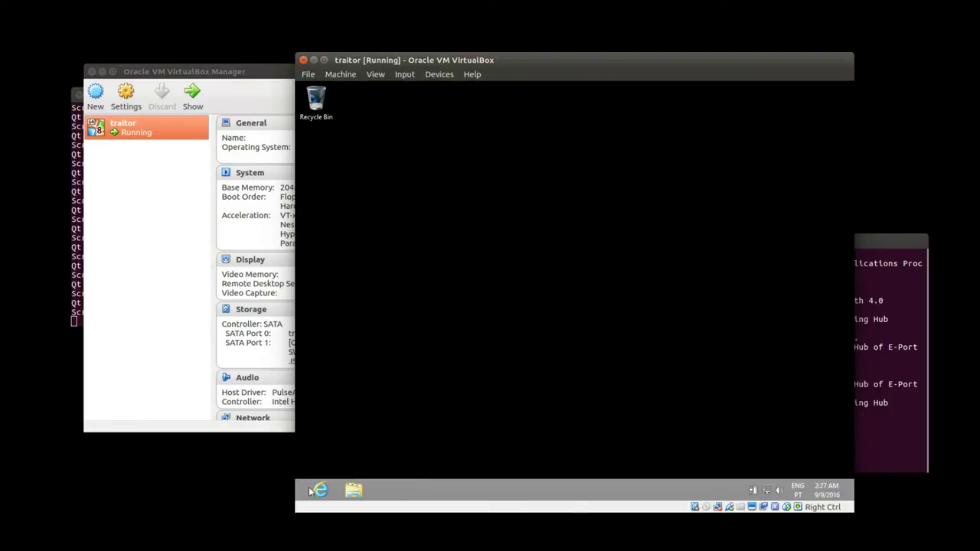
Open Computer Management from File Explorer's Computer entry and pin it to the taskbar.
click(353, 490)
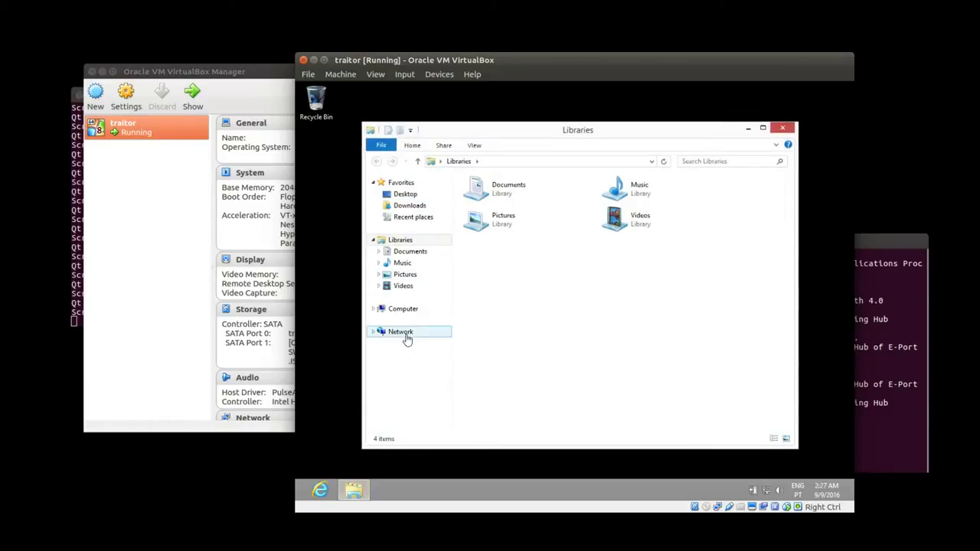
right_click(404, 314)
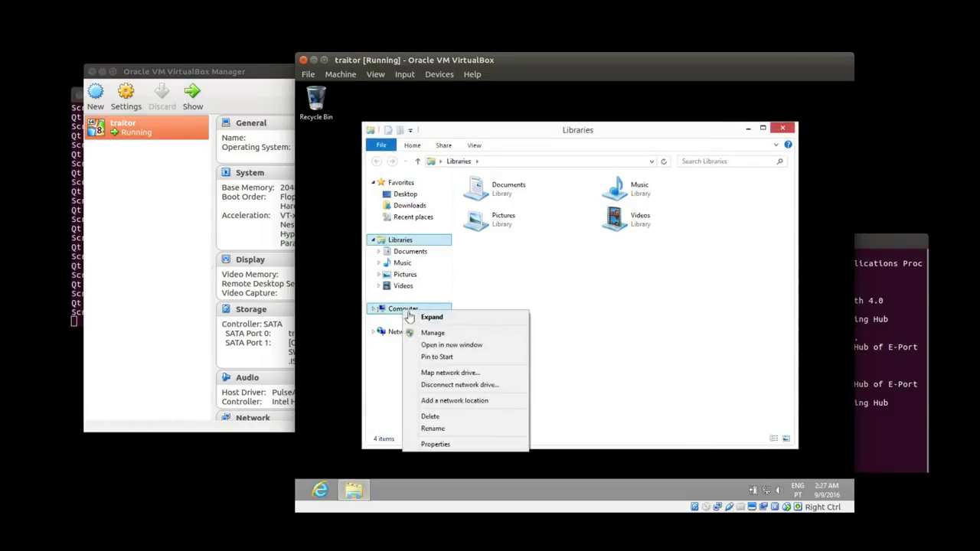
click(451, 334)
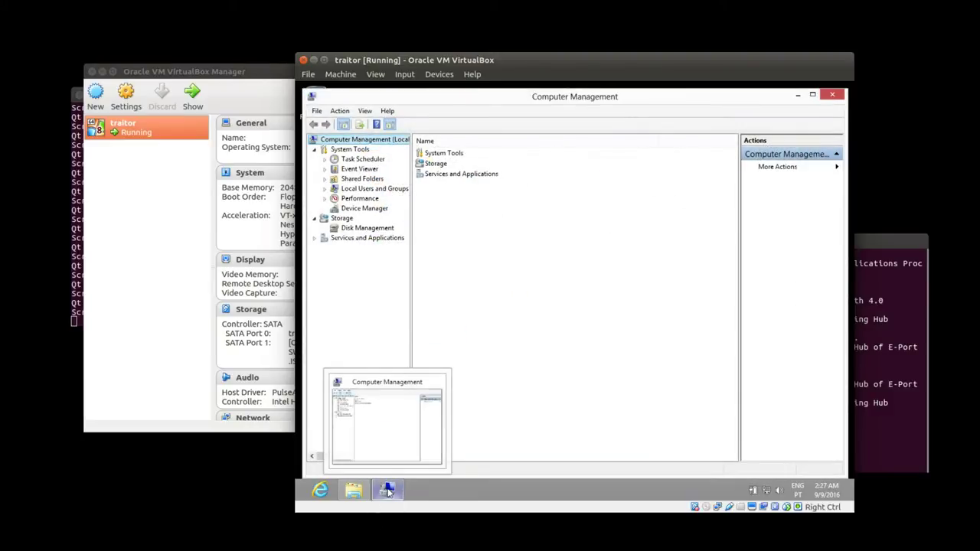
right_click(388, 491)
click(394, 450)
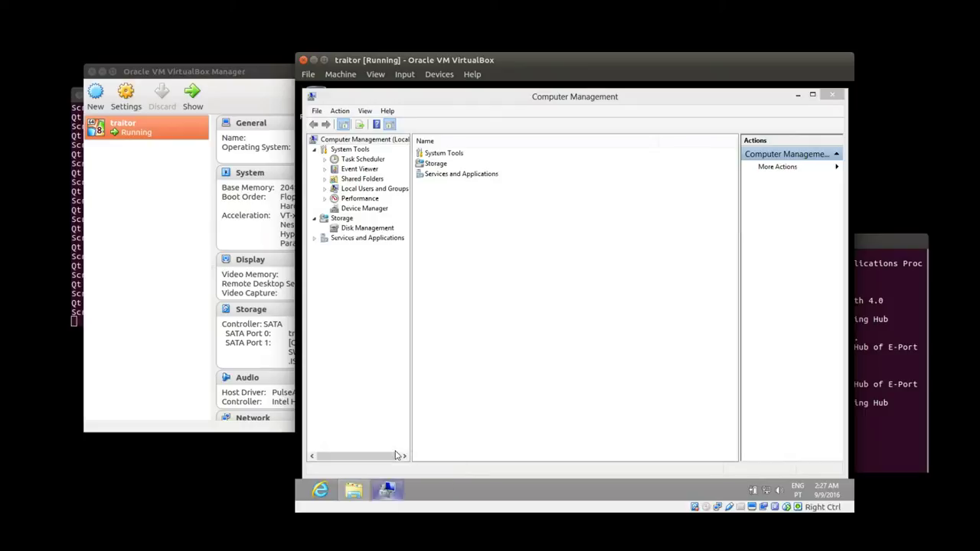
In Device Manager, inspect the BCM920702 Bluetooth 4.0 and Base System Device entries.
click(374, 210)
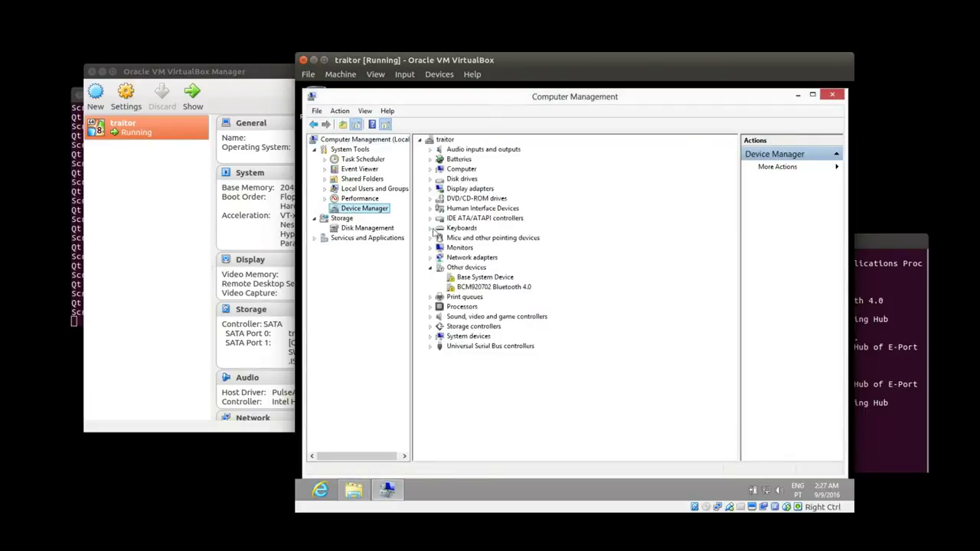
click(474, 287)
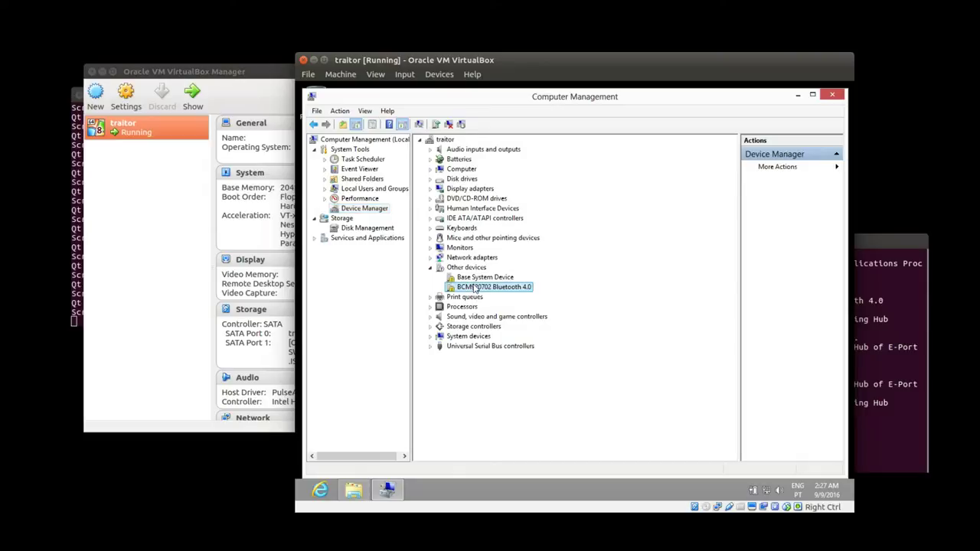
click(478, 277)
mouse_move(355, 494)
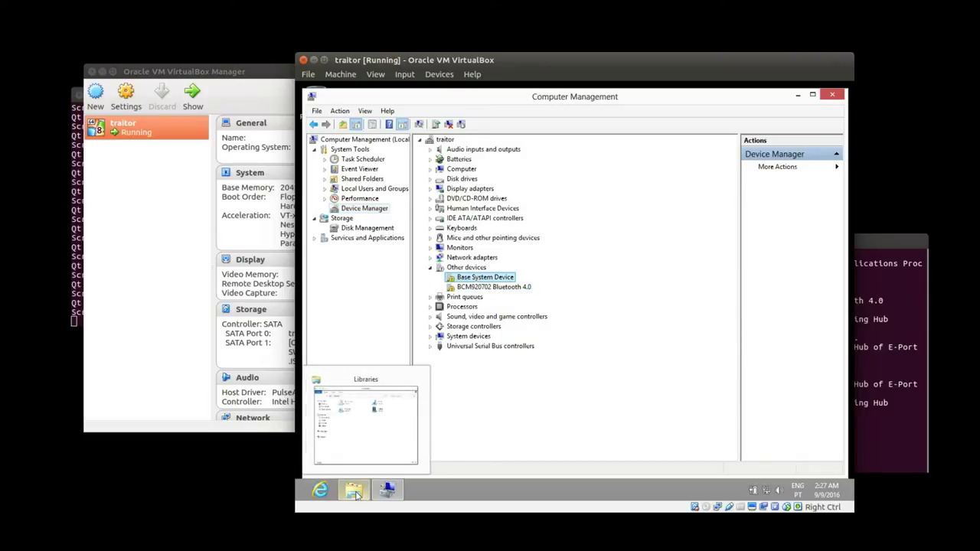
click(184, 168)
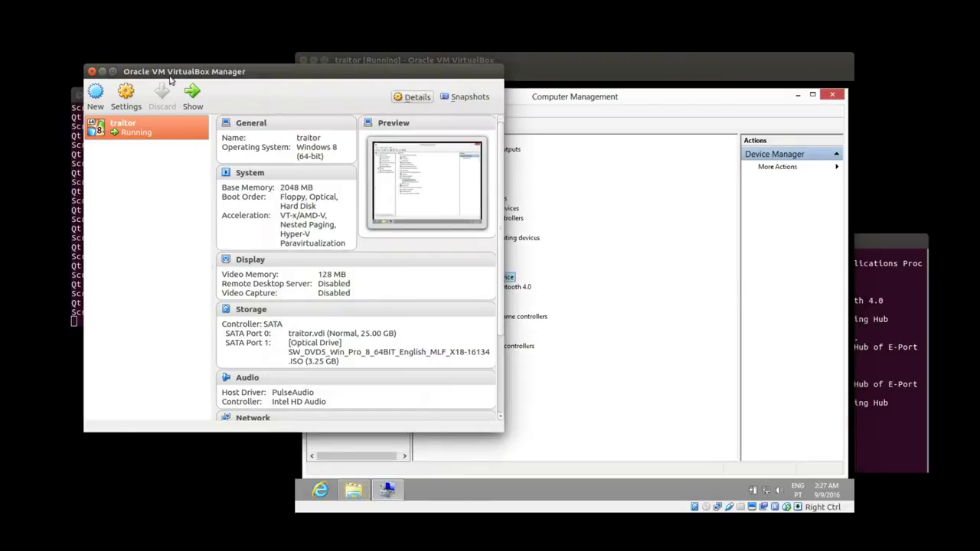
Insert the Guest Additions CD image and run VBoxWindowsAdditions.exe, allowing it through UAC.
click(517, 58)
click(439, 74)
click(490, 184)
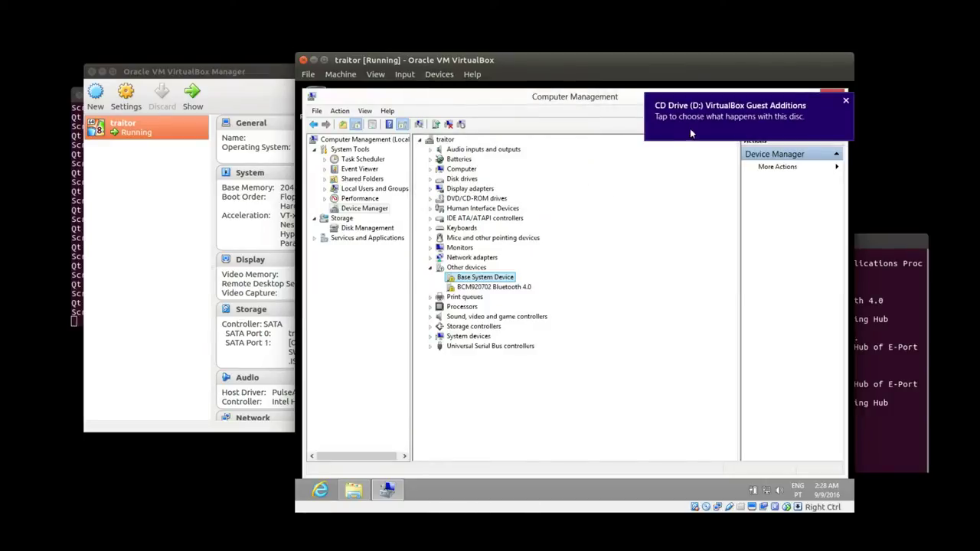
click(690, 132)
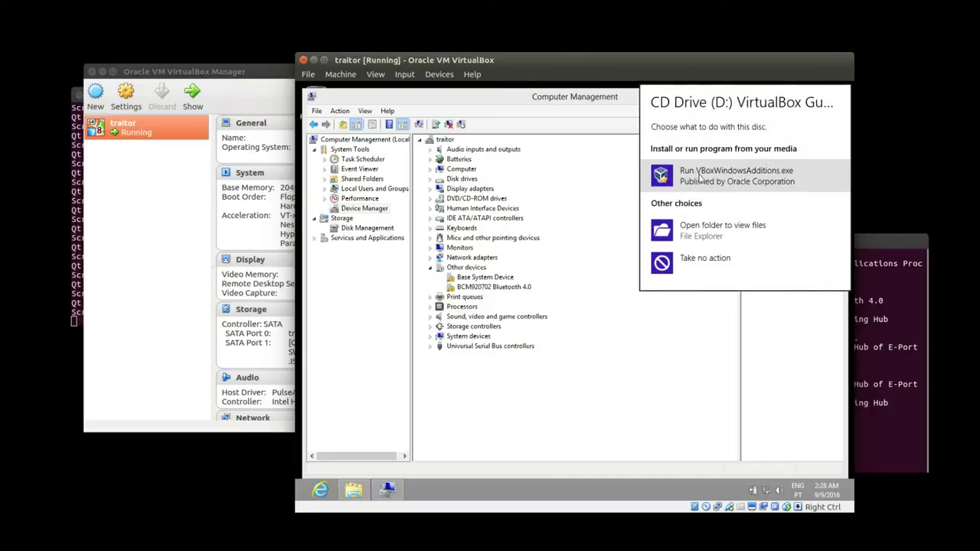
click(700, 176)
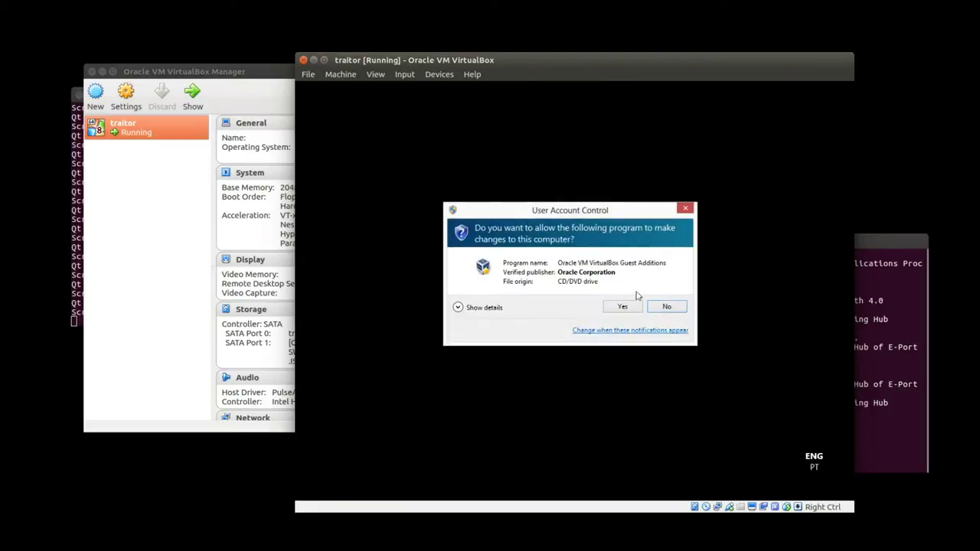
click(622, 306)
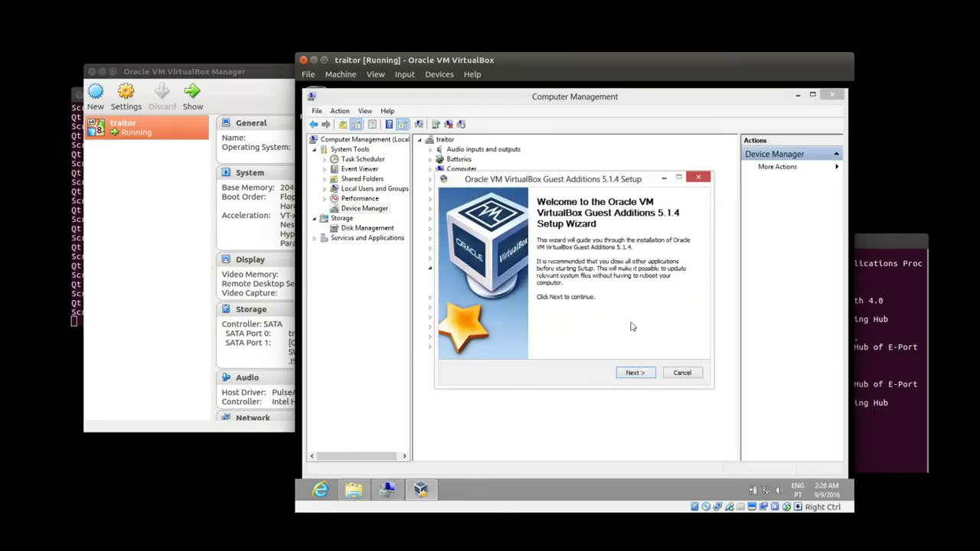
Install Guest Additions with the default location, approving the Oracle system and display drivers.
click(636, 373)
click(635, 373)
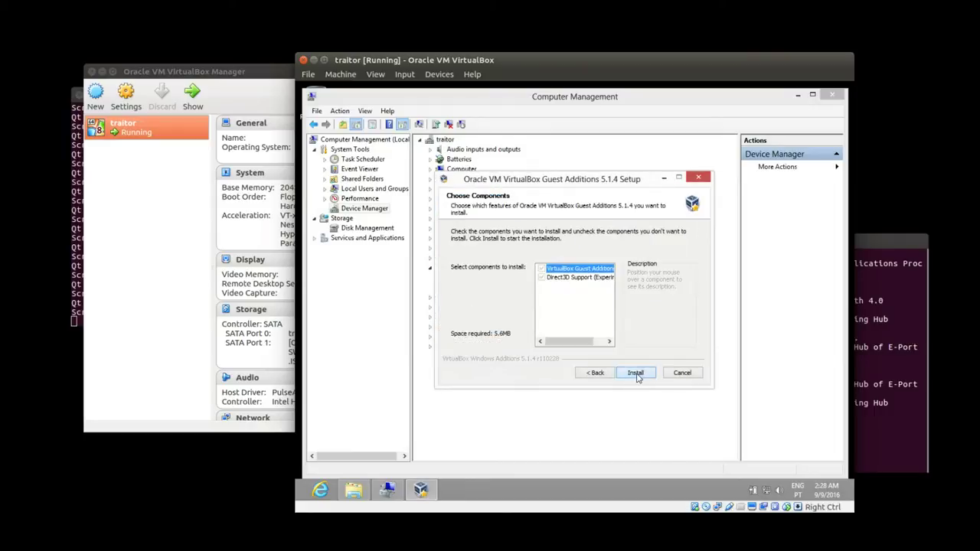
click(635, 373)
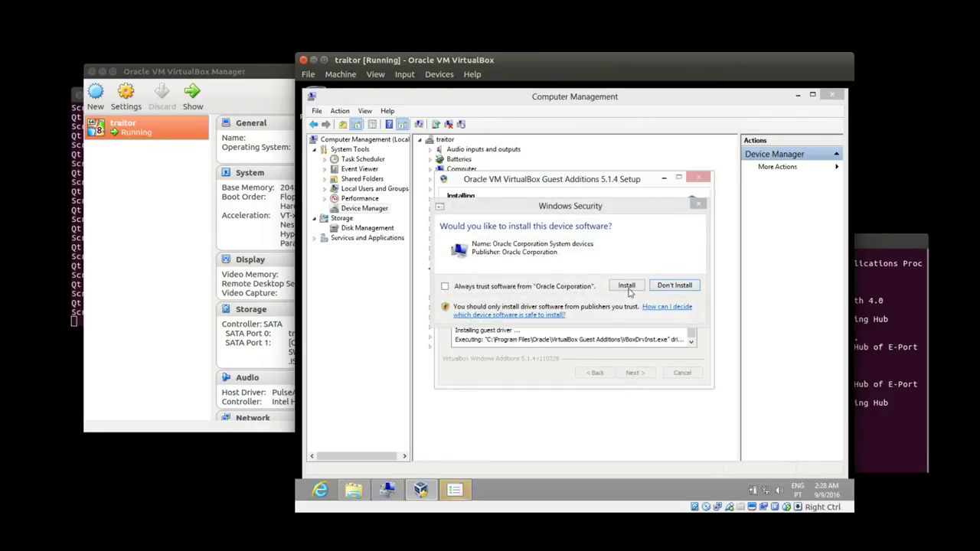
click(628, 286)
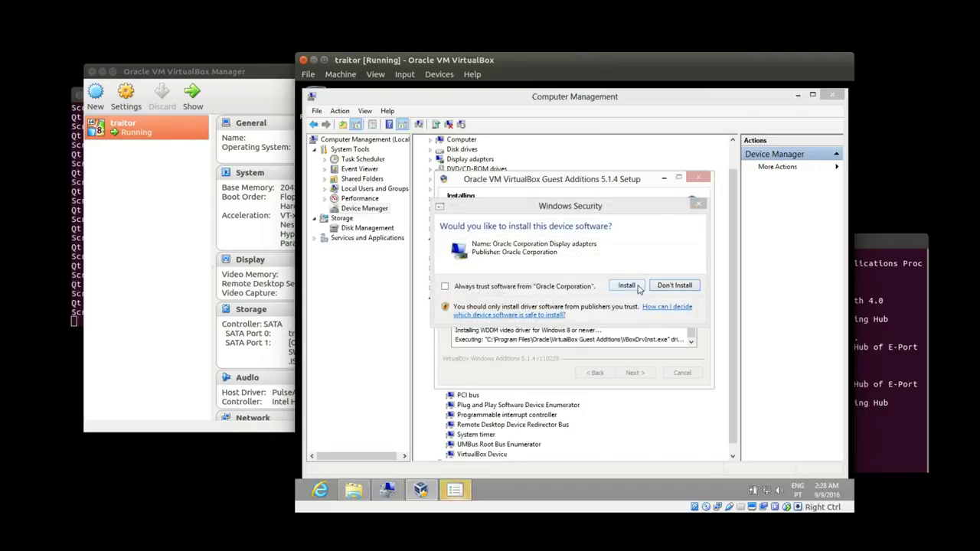
click(639, 287)
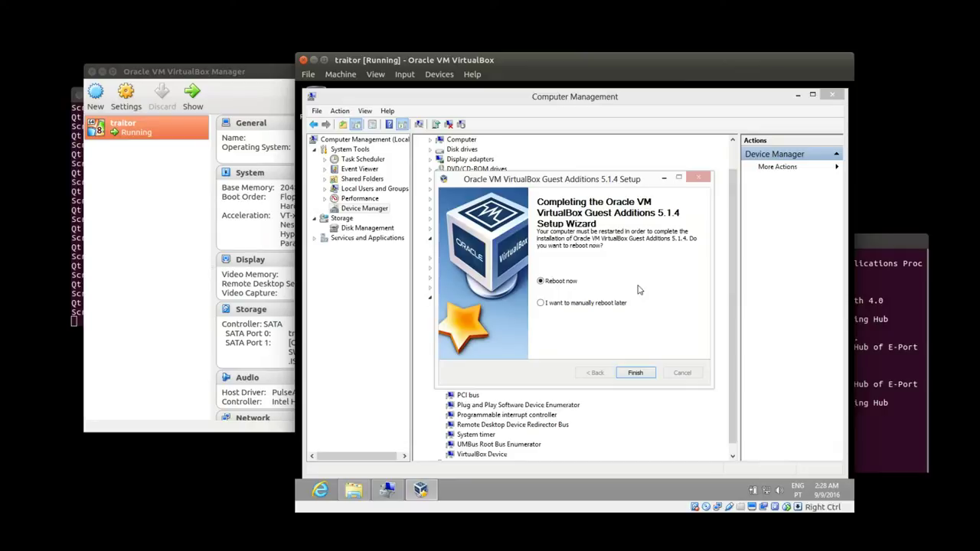
Finish the Guest Additions setup without rebooting and view the Network folder in File Explorer.
click(636, 374)
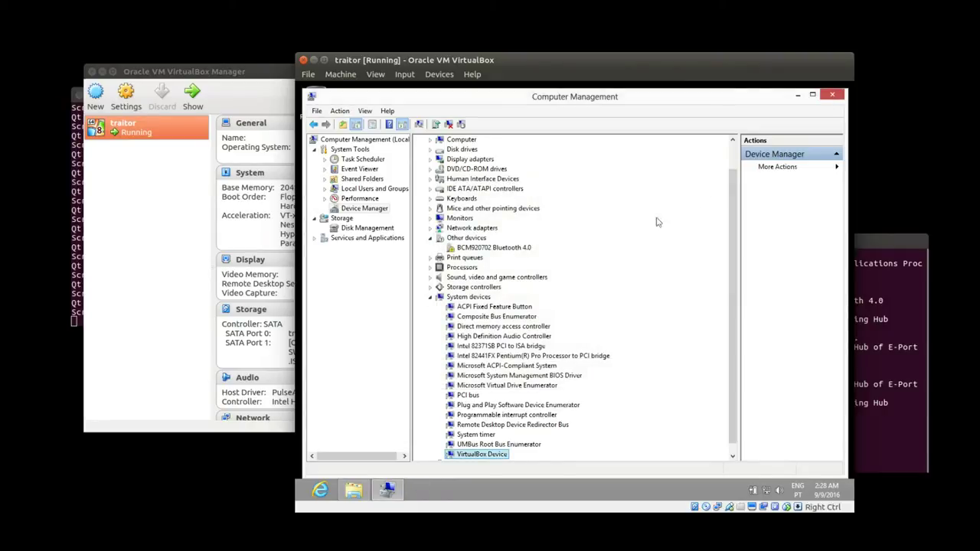
click(353, 490)
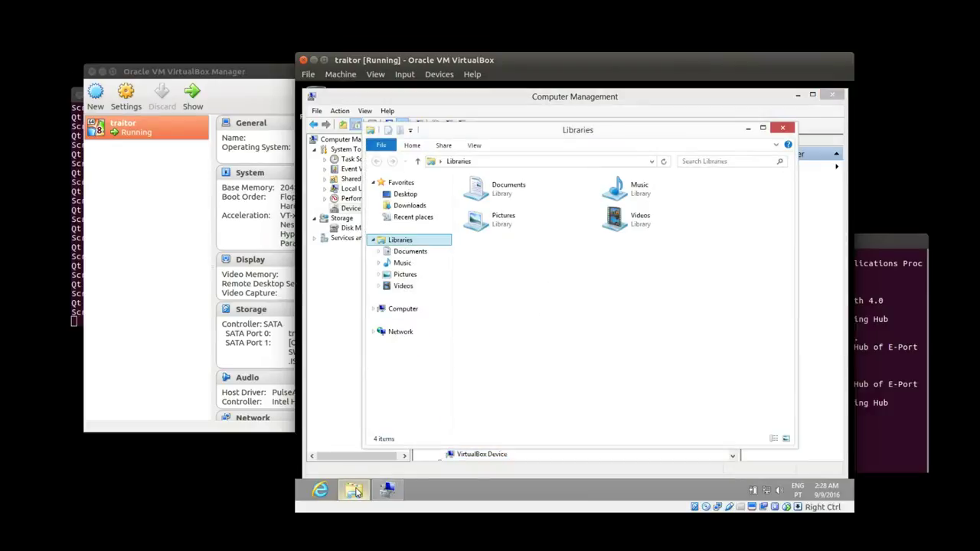
click(401, 333)
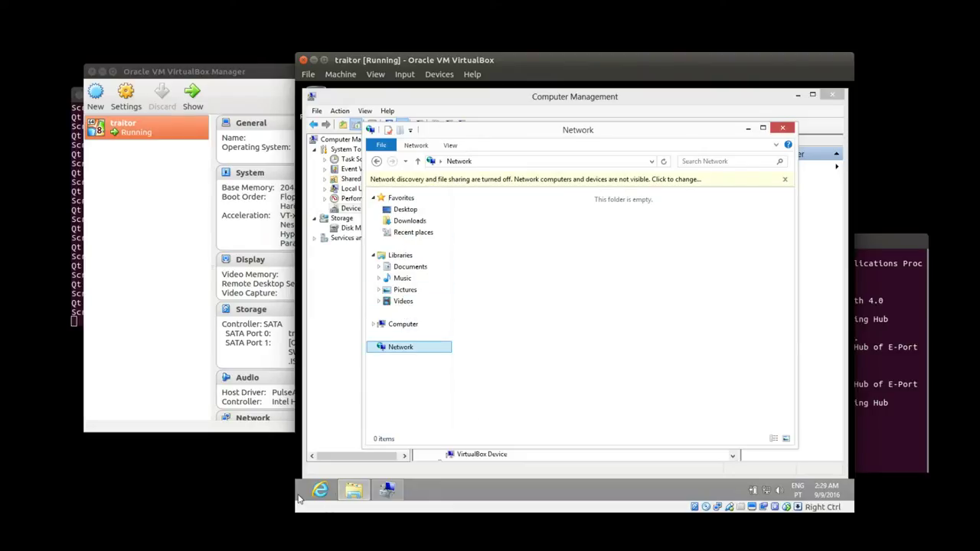
Sign out from the Start screen, then restart Windows from the sign-in screen's power menu.
click(301, 485)
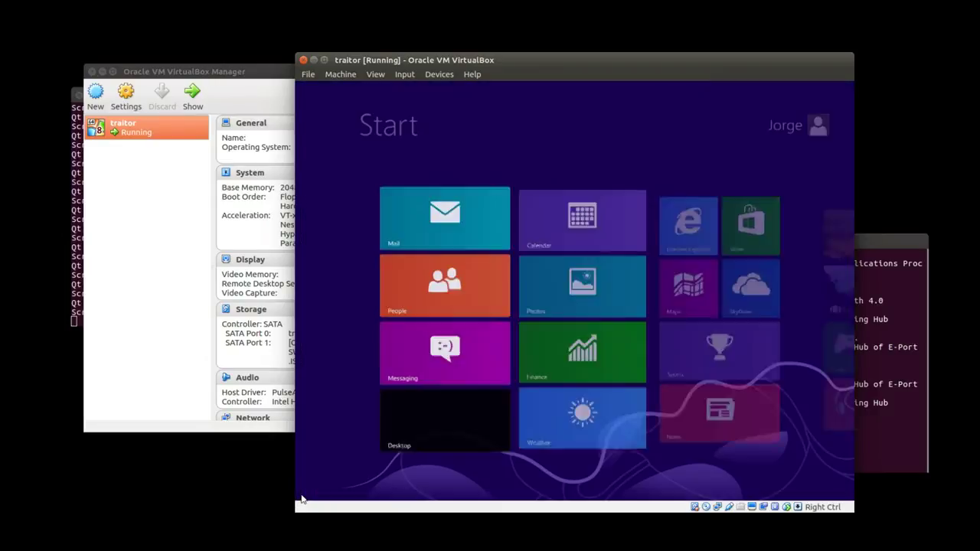
click(801, 130)
click(718, 201)
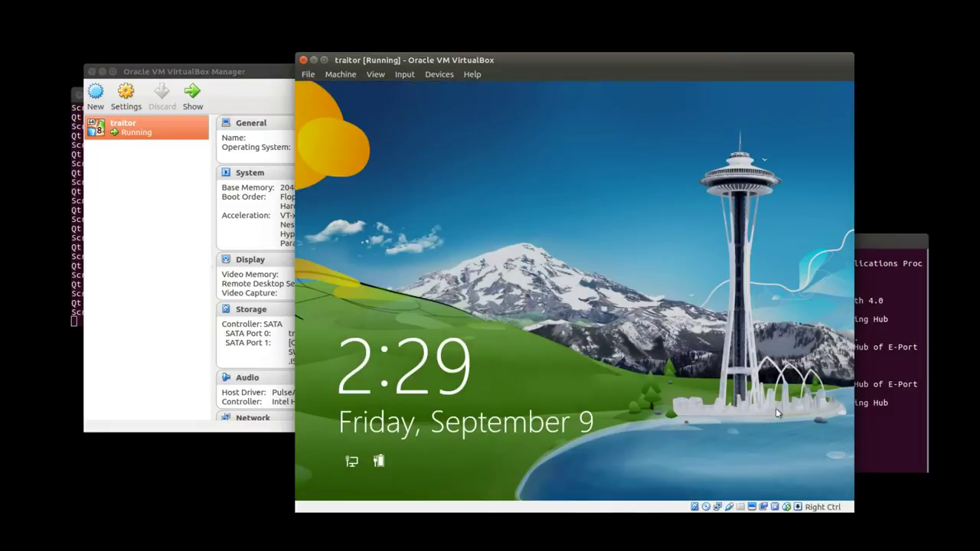
click(776, 409)
click(818, 464)
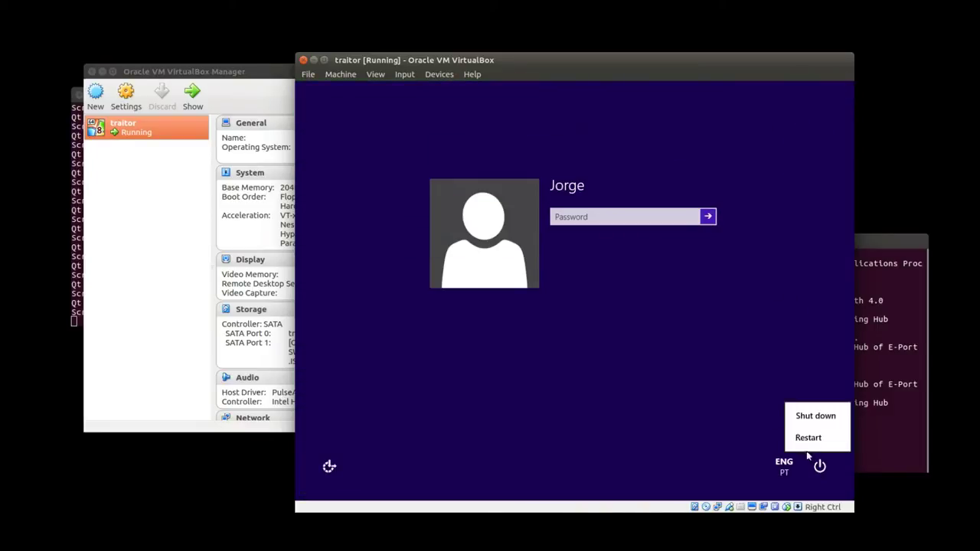
click(808, 437)
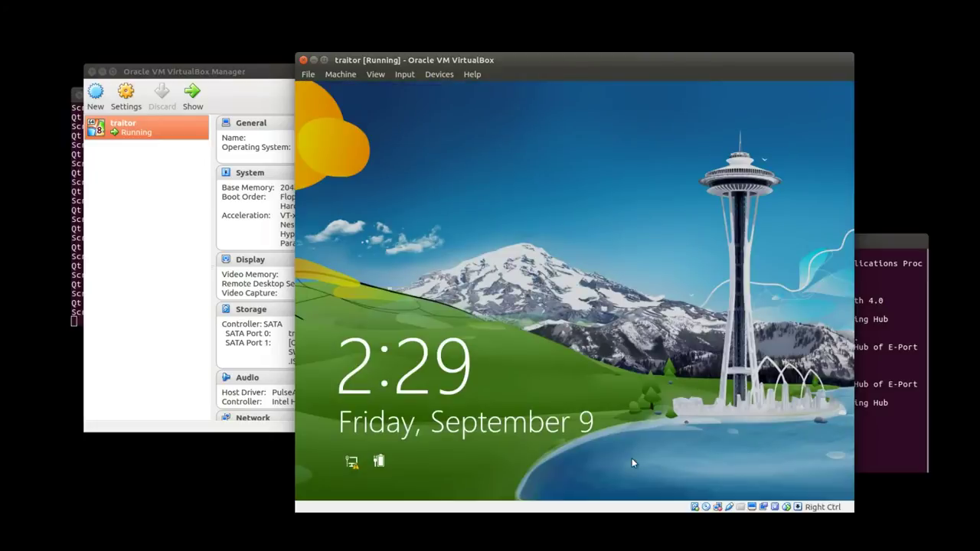
Dismiss the lock screen, enter the account password, and open the Desktop tile.
drag(631, 458, 650, 429)
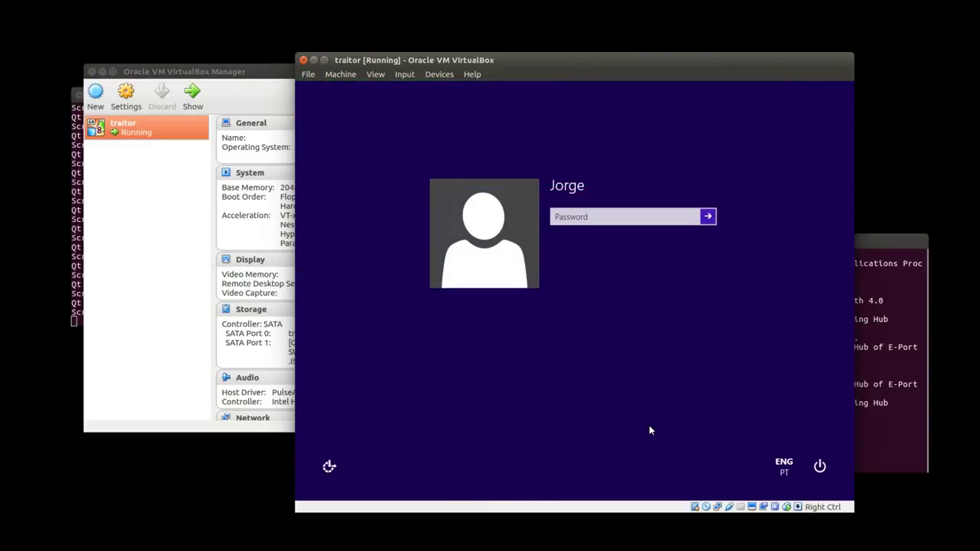
text(1)
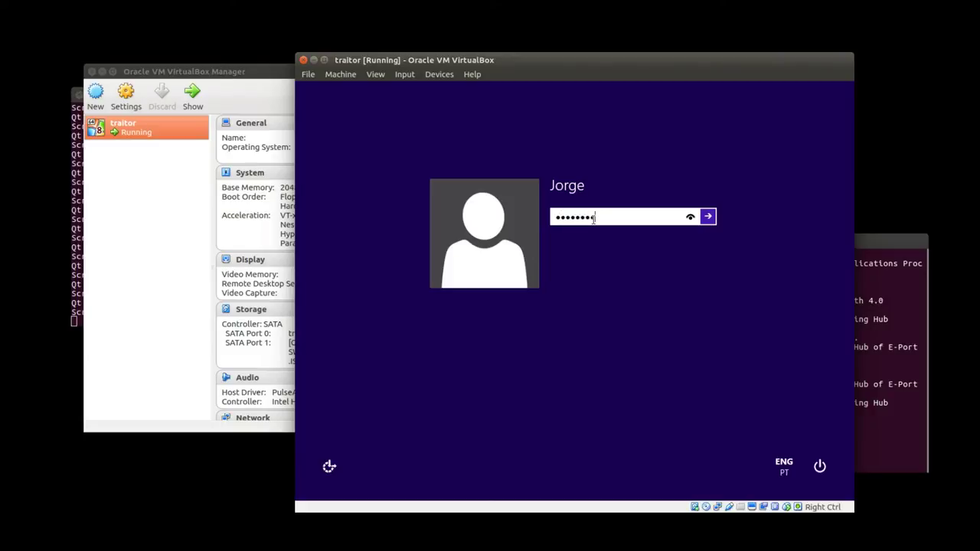
key(Return)
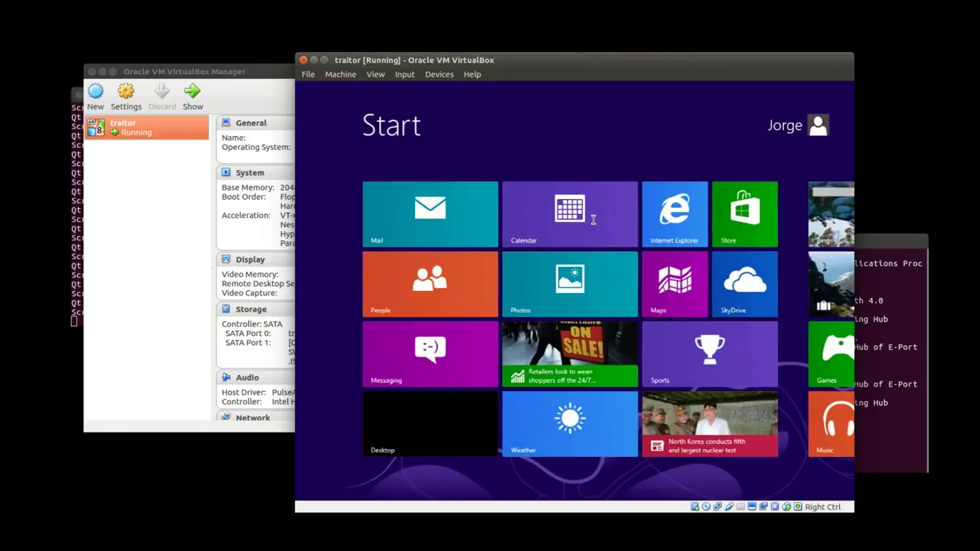
click(434, 415)
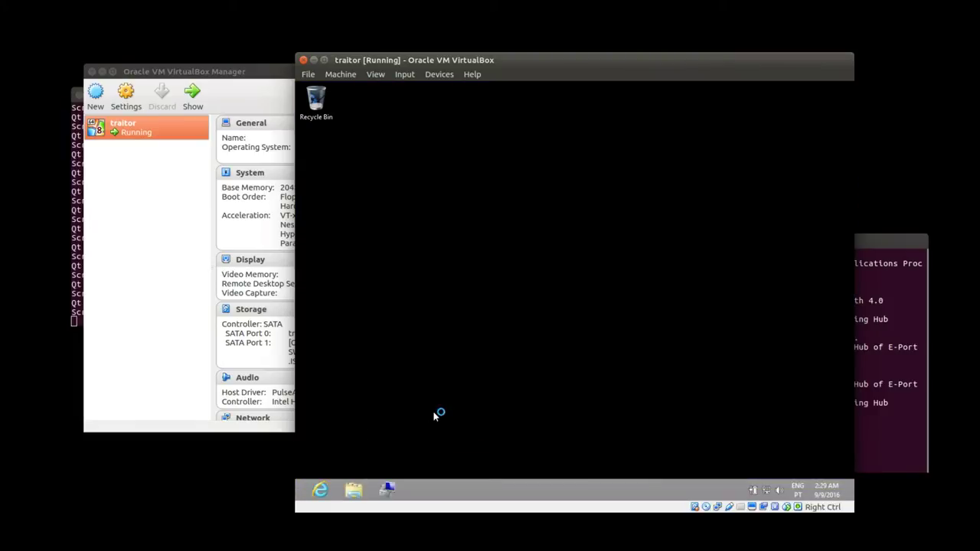
Open File Explorer at Computer, then select the still-empty Network folder.
click(353, 490)
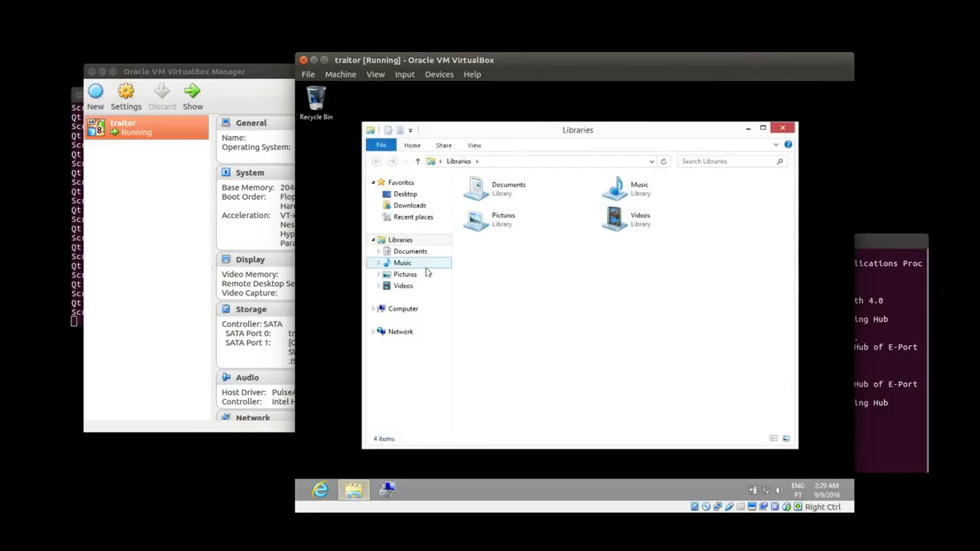
click(413, 317)
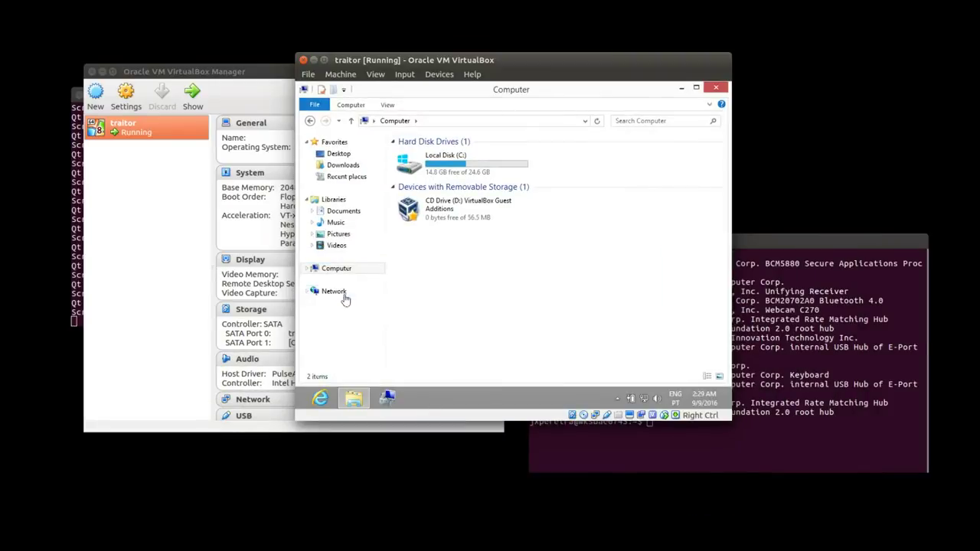
click(341, 295)
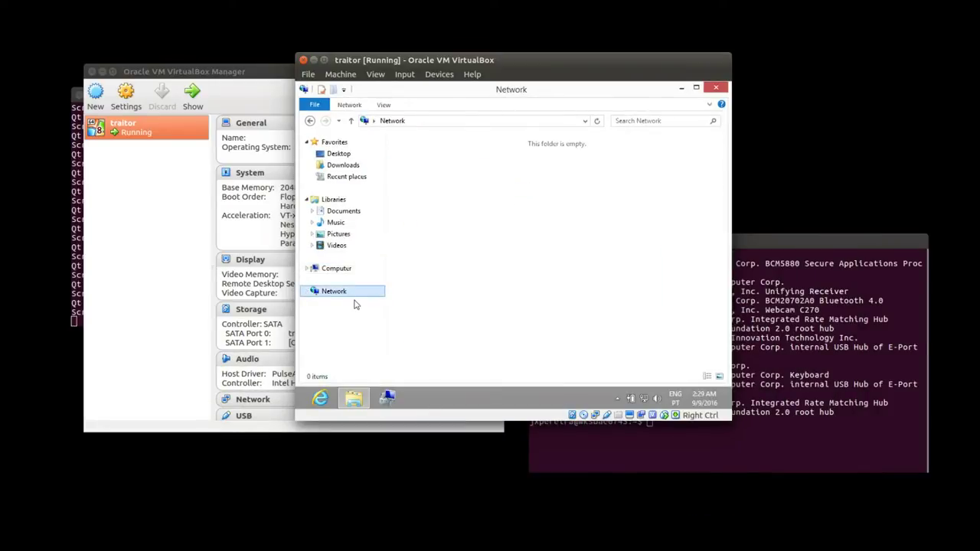
Open Shared Folders settings and start adding a Machine Folder share from another host path.
right_click(620, 416)
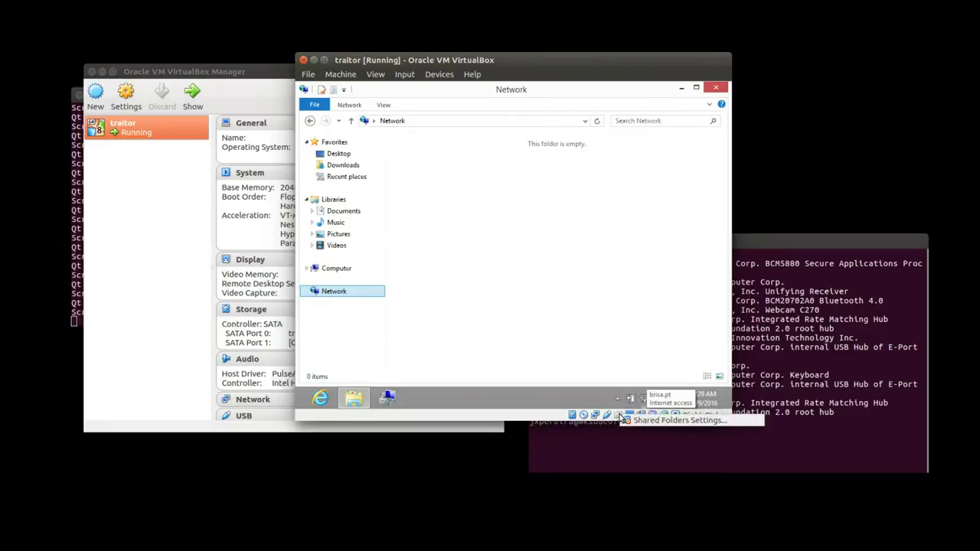
click(666, 422)
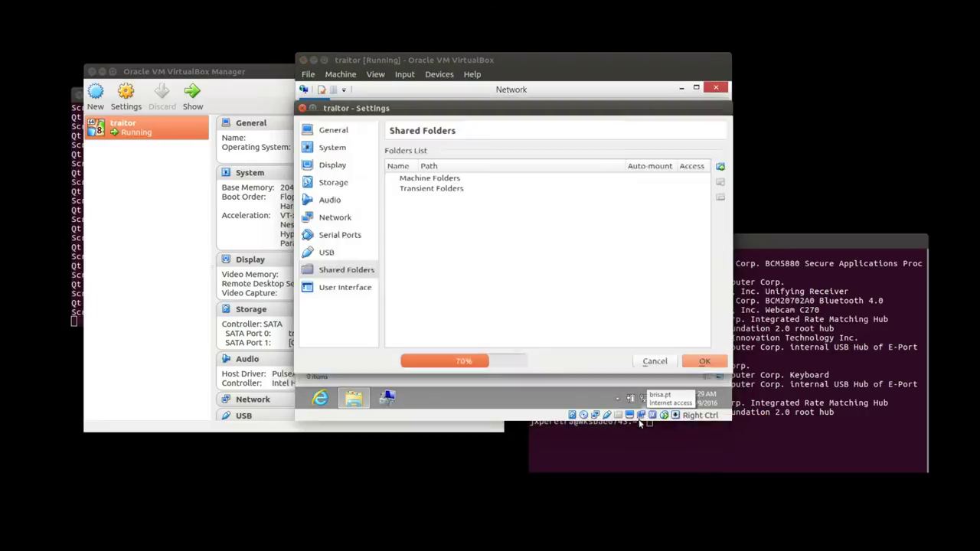
click(448, 182)
click(719, 166)
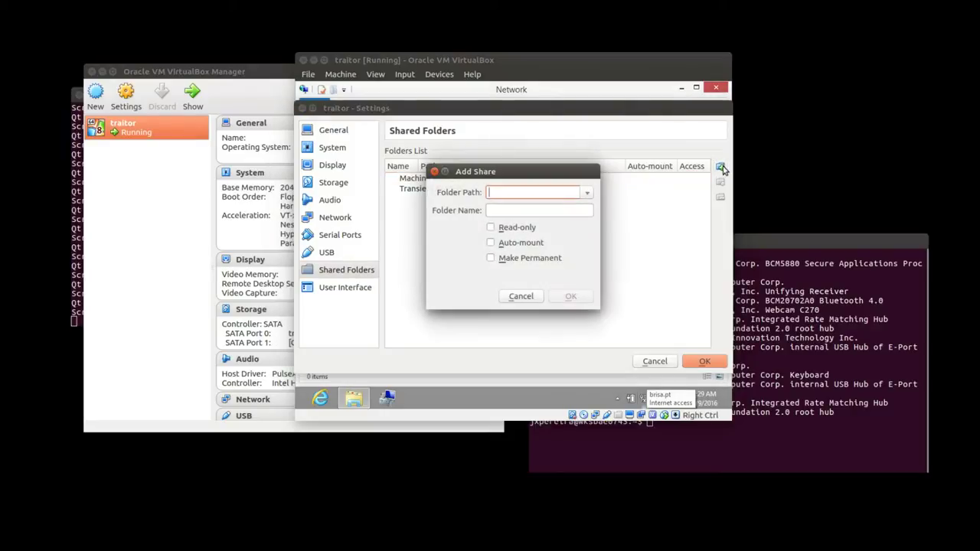
click(586, 193)
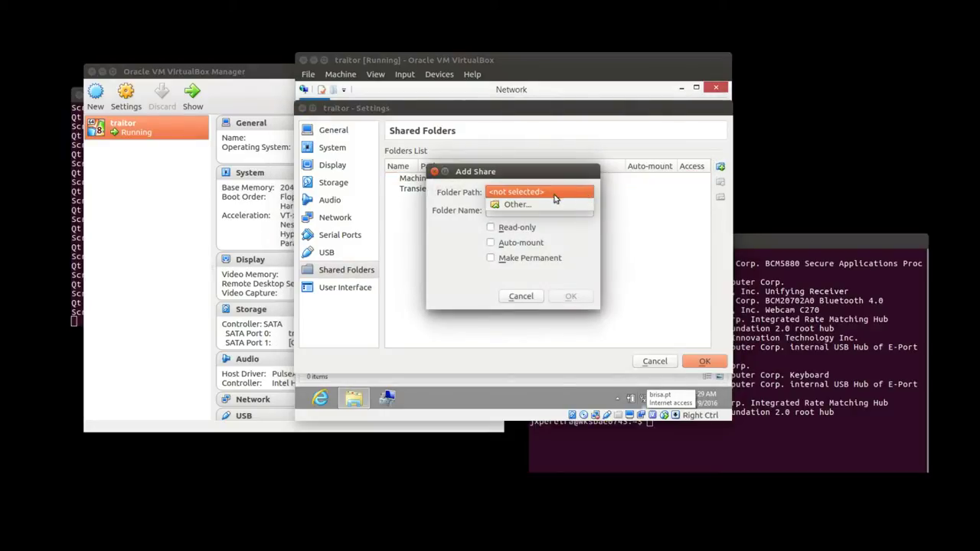
click(519, 204)
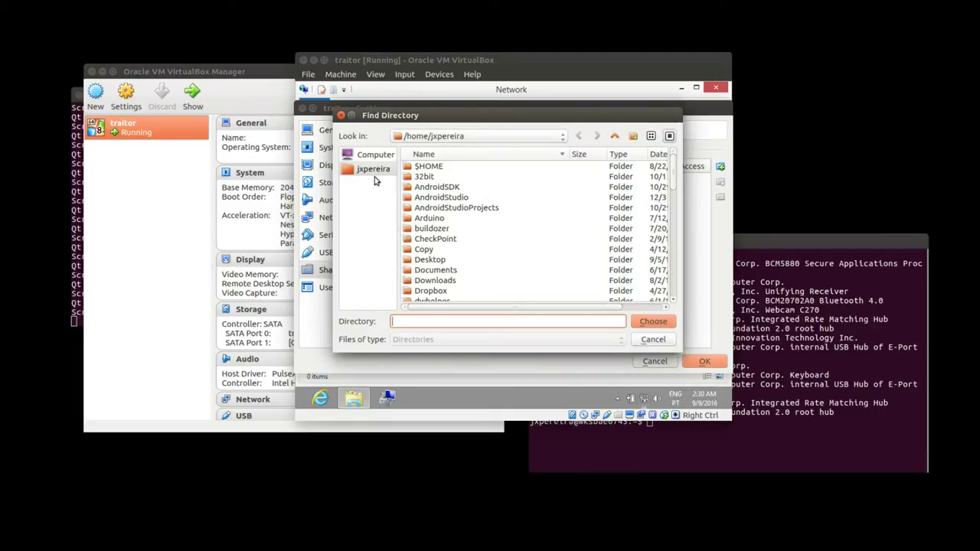
Browse the host to /mnt/SATA320GB/Downloads/Microsoft/Windows8Pro.
click(384, 156)
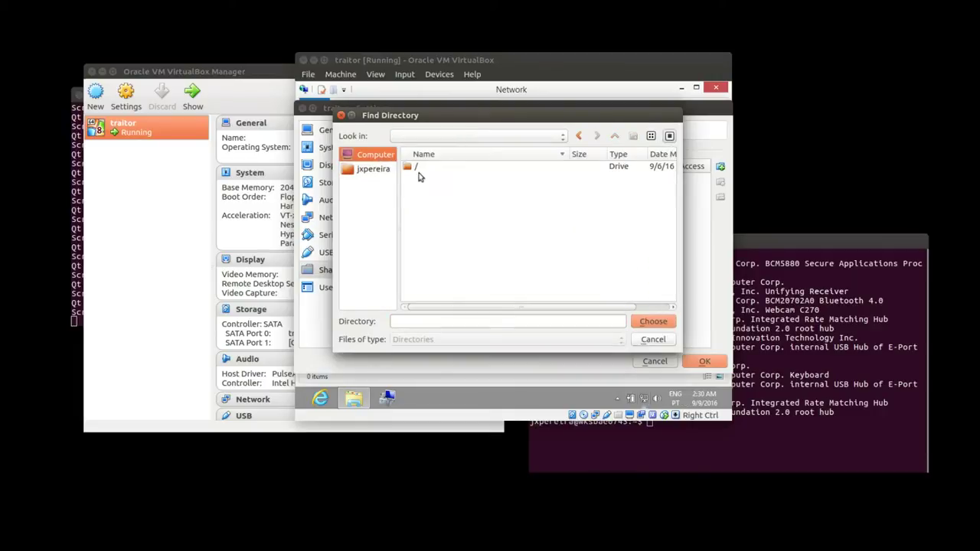
double_click(417, 172)
double_click(421, 280)
double_click(434, 188)
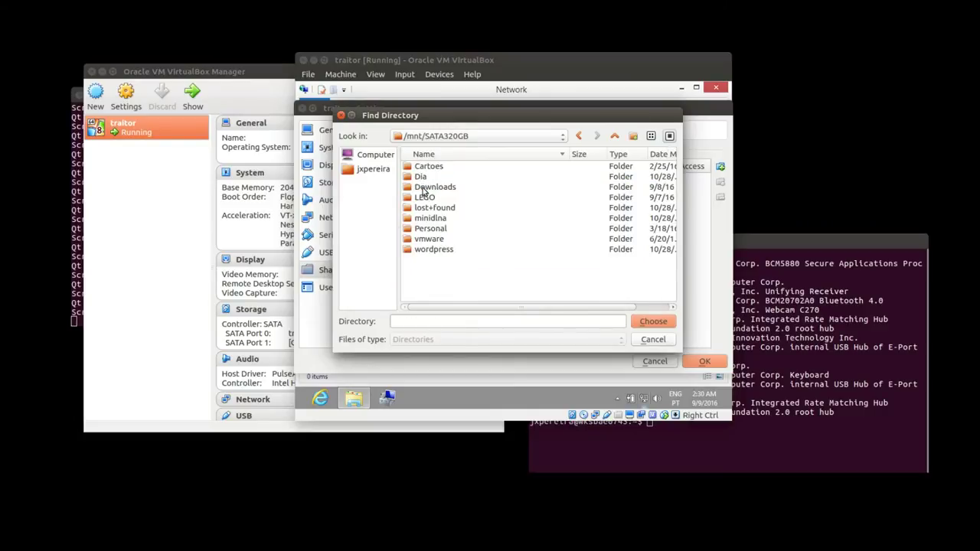
double_click(424, 187)
scroll(444, 222, down, 3)
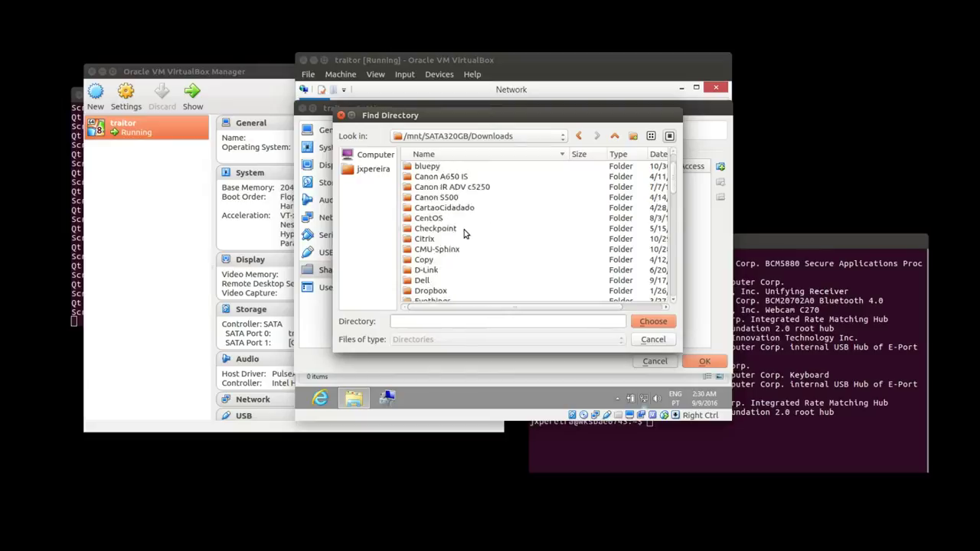
scroll(456, 244, down, 4)
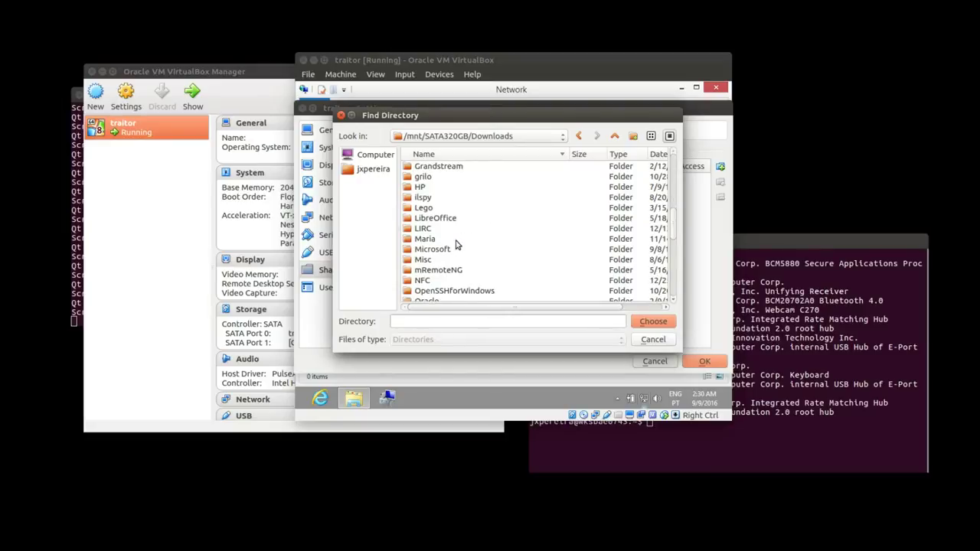
double_click(432, 249)
double_click(431, 168)
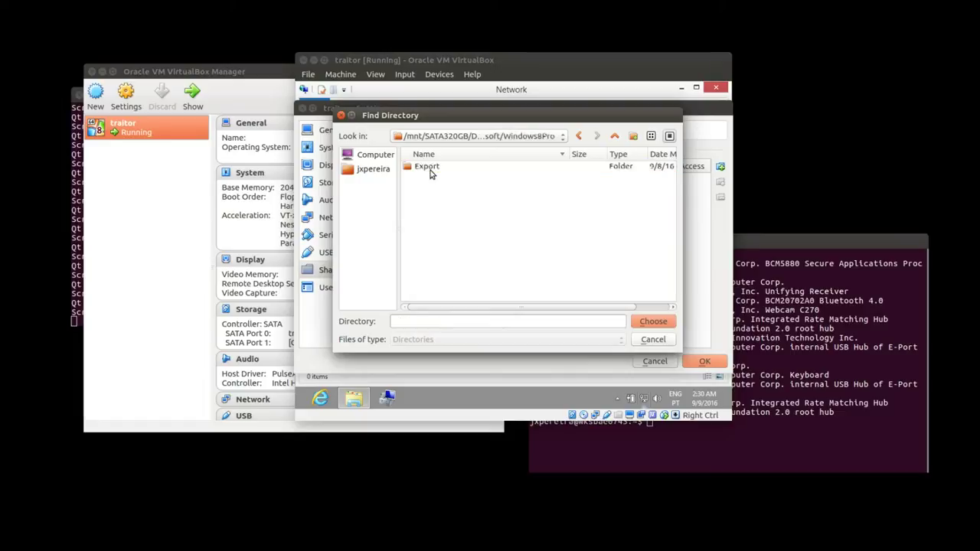
Choose Windows8Pro as the share, tick Auto-mount and Make Permanent, and confirm.
click(650, 321)
click(520, 243)
click(525, 257)
click(582, 297)
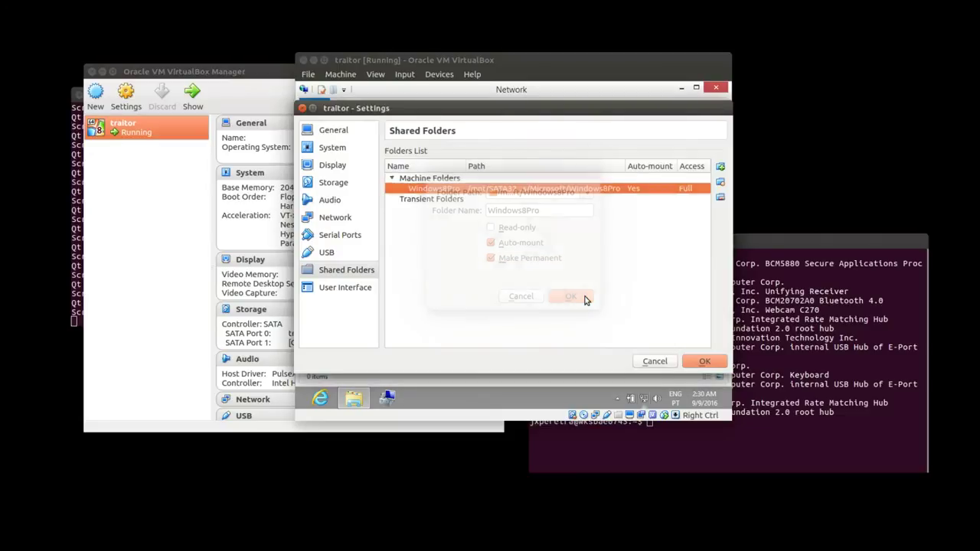
Save the shared folder settings and turn on network discovery and file sharing as a private network.
click(701, 361)
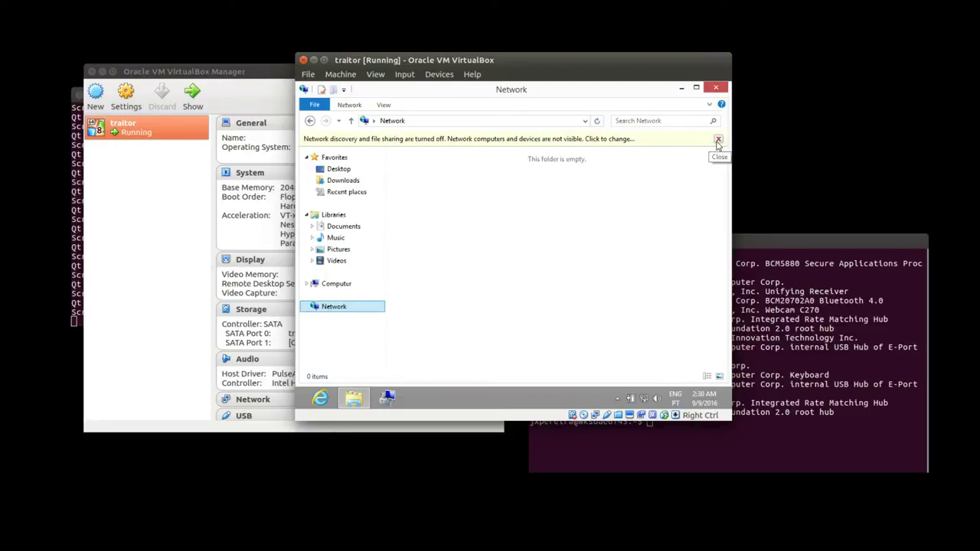
click(634, 145)
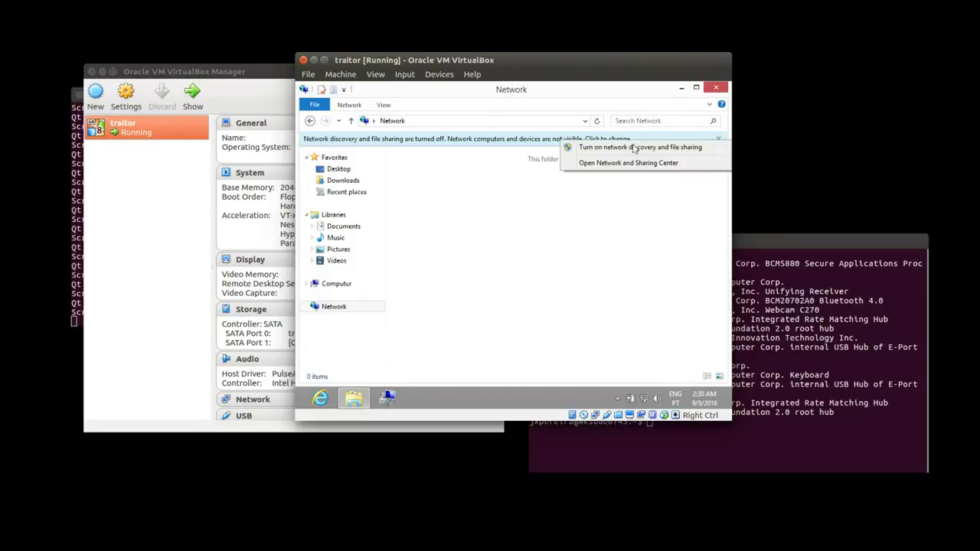
click(624, 148)
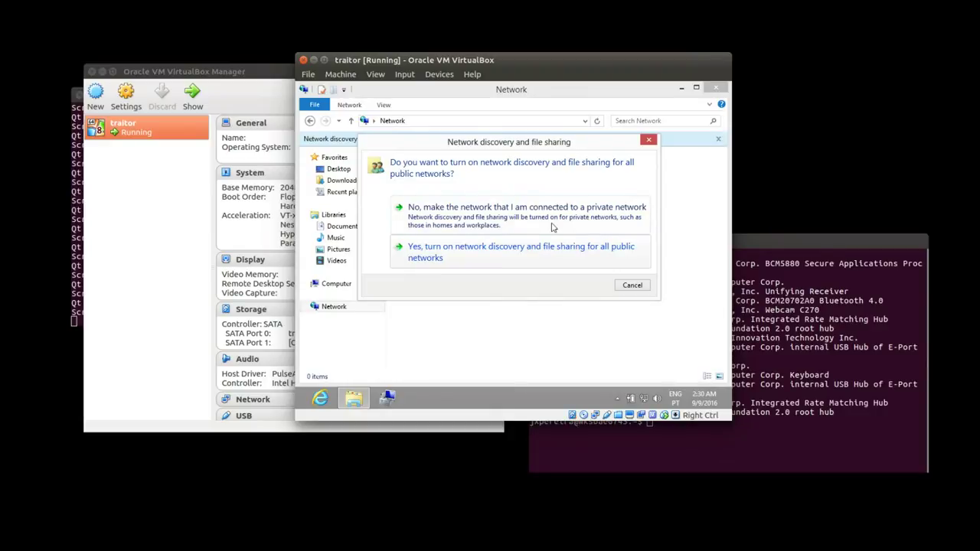
click(552, 226)
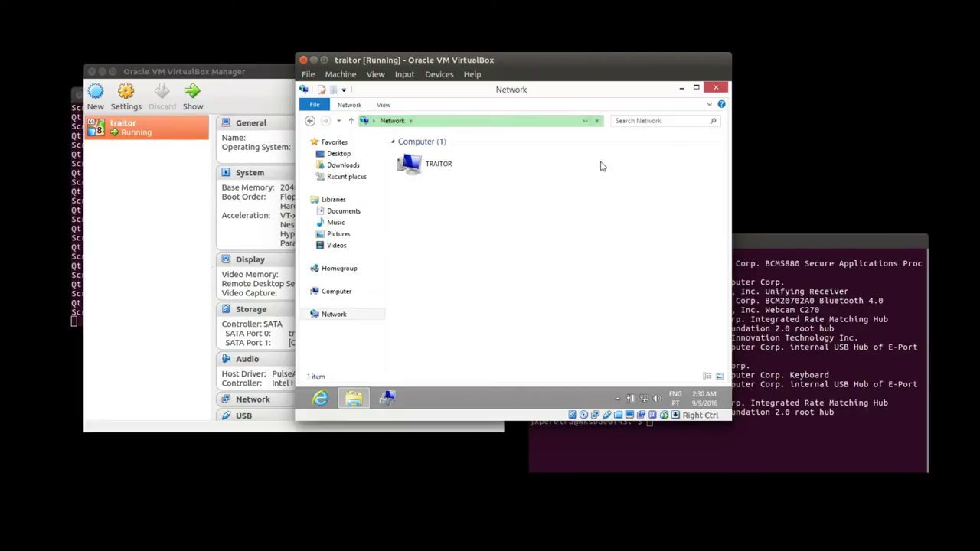
Refresh the network list and open the Windows8Pro share on VBOXSVR.
click(596, 120)
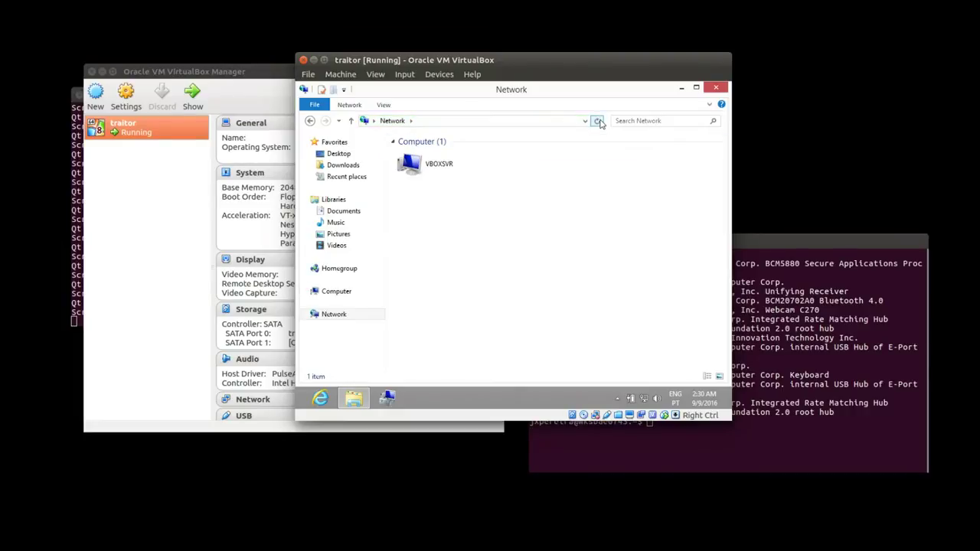
double_click(422, 176)
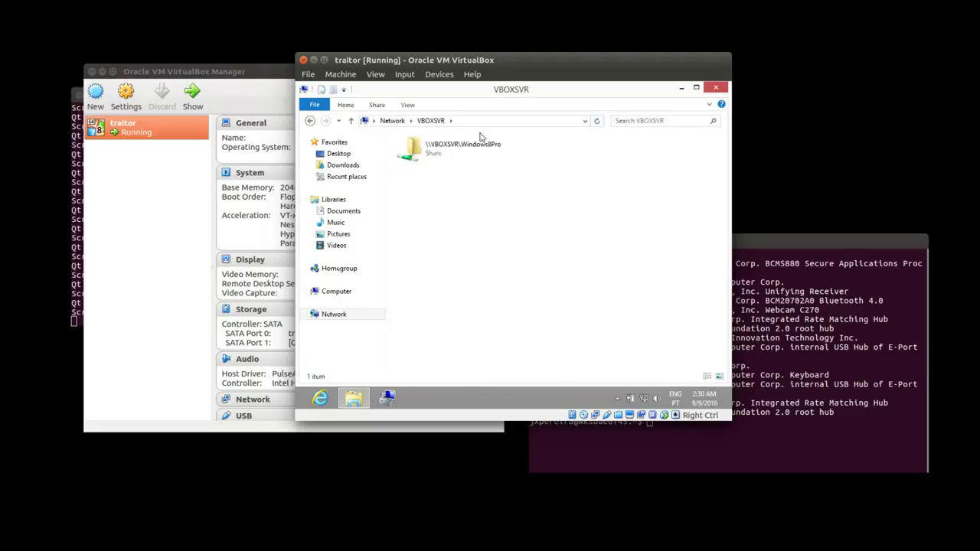
double_click(465, 147)
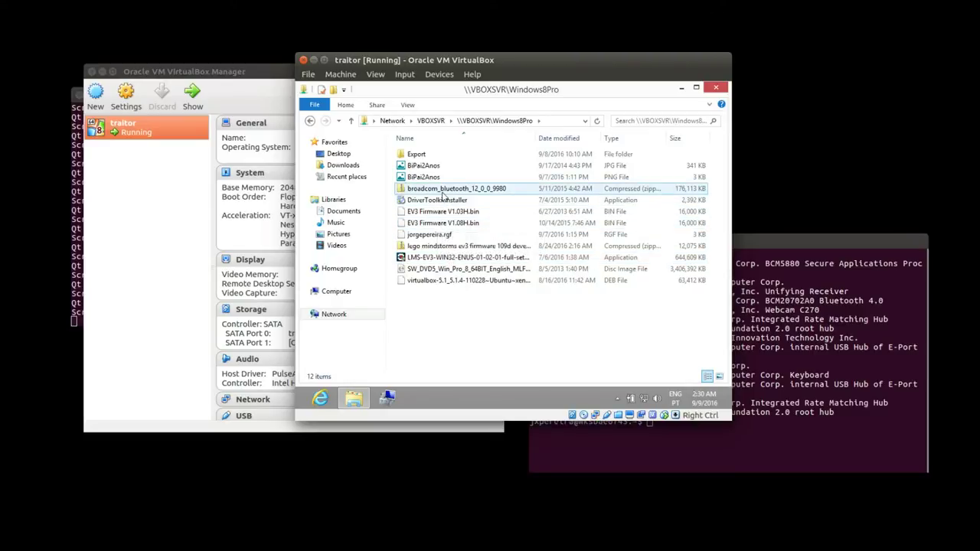
Open the broadcom_bluetooth zip's broadcom_bt_64_12009980 folder and select its Setup files.
double_click(443, 191)
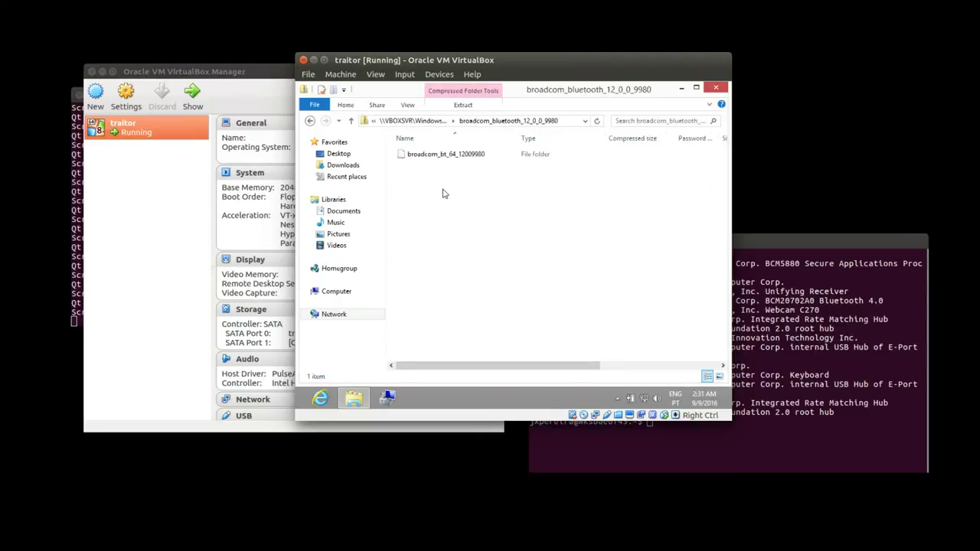
double_click(447, 155)
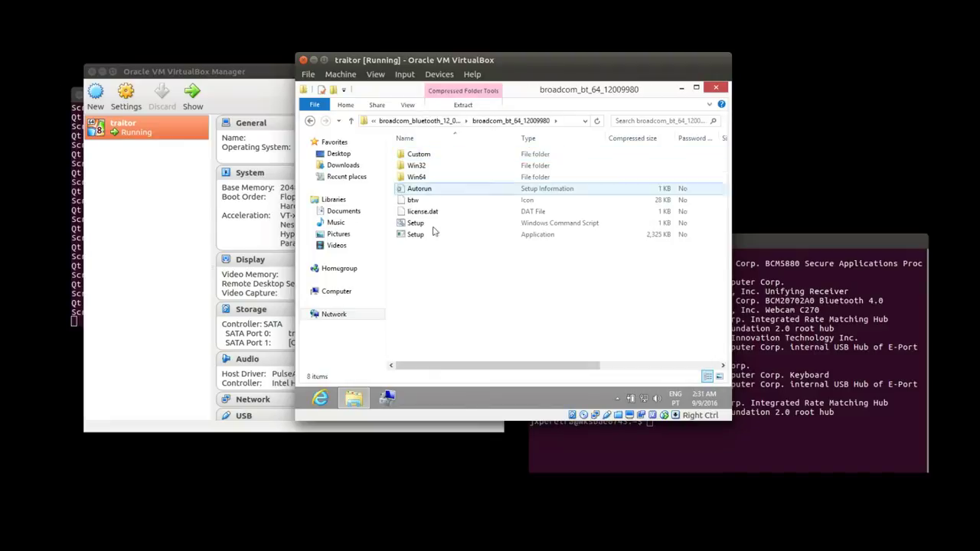
click(417, 224)
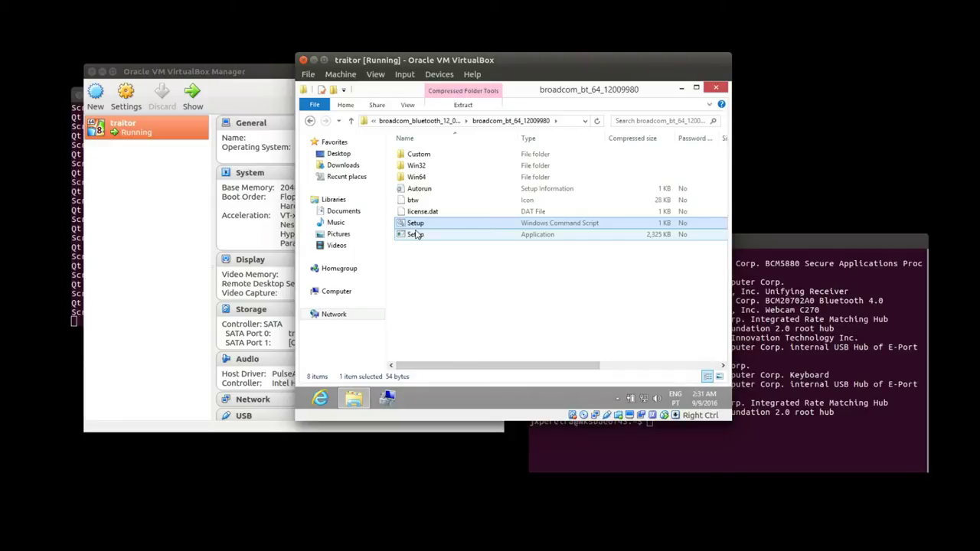
click(415, 235)
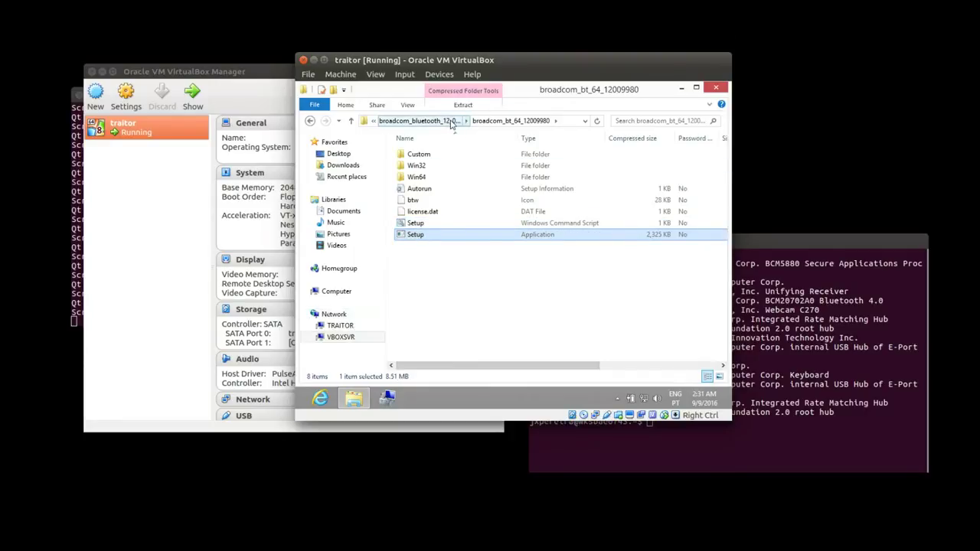
click(424, 121)
Copy the broadcom_bt_64_12009980 folder and paste it into Desktop, dismissing the extraction error.
right_click(433, 155)
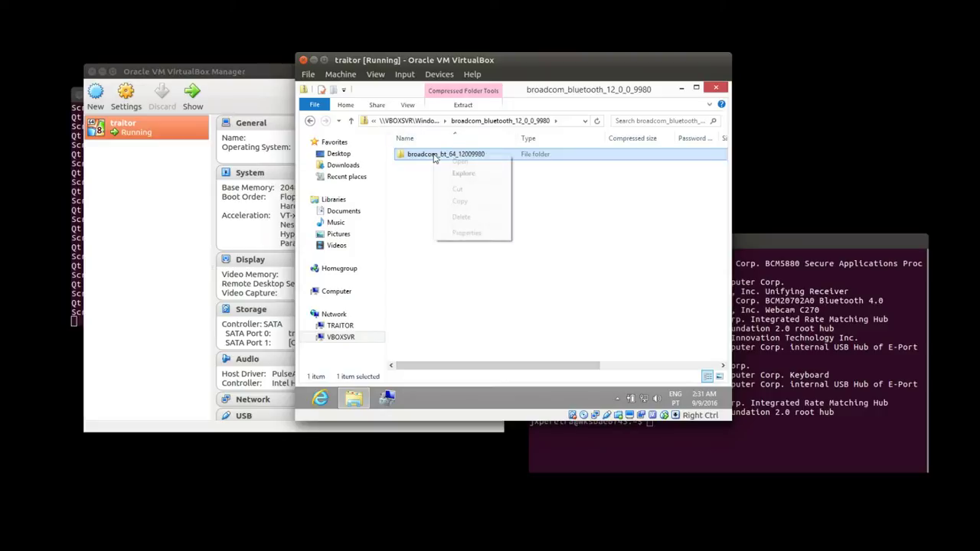
click(464, 202)
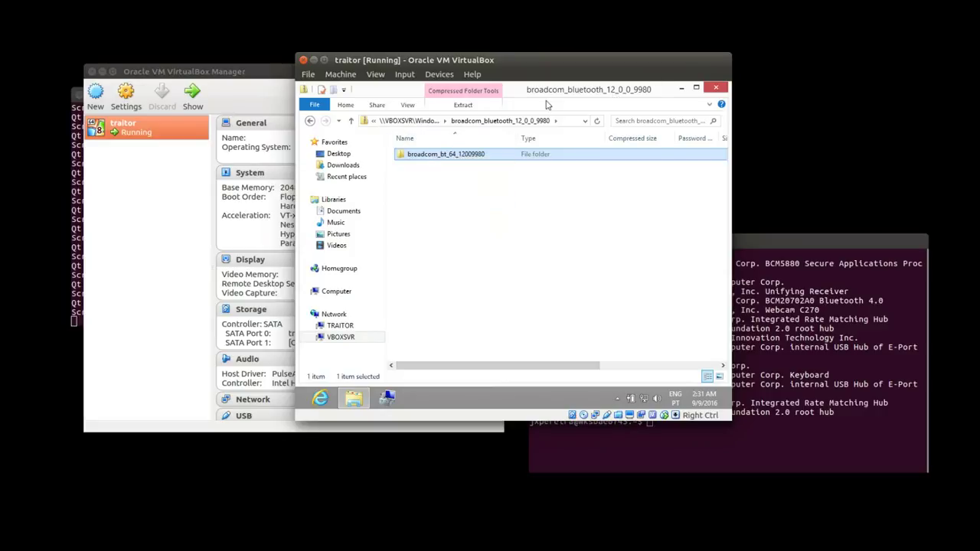
click(338, 154)
key(ctrl+v)
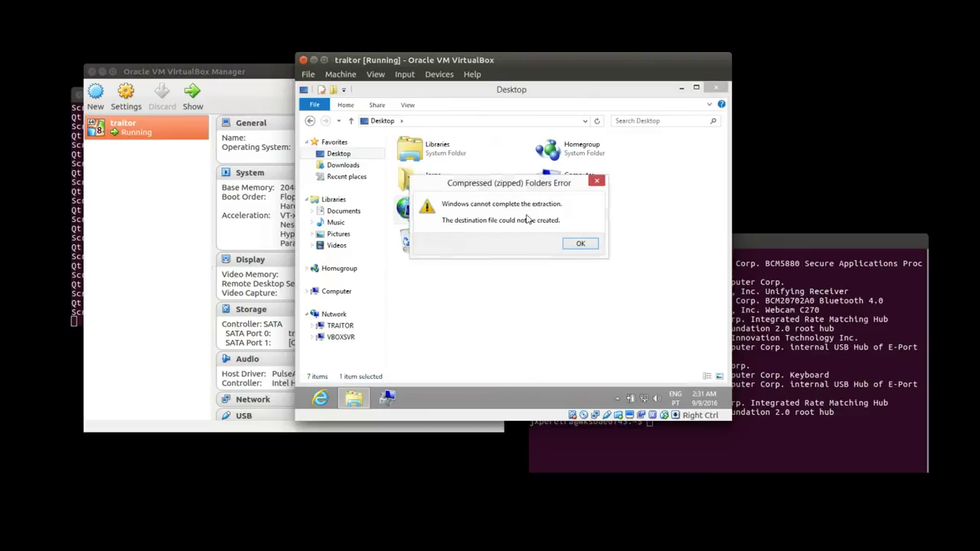
click(581, 245)
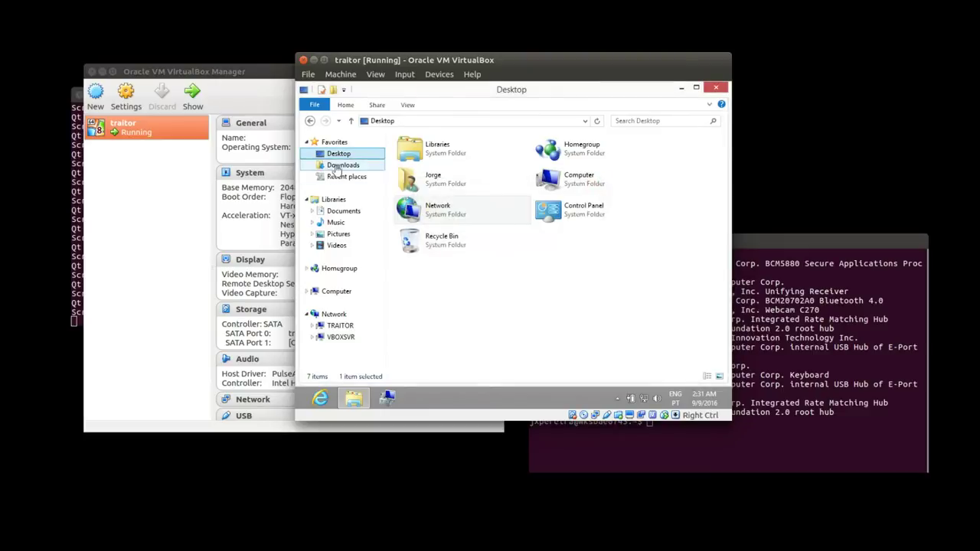
Let the unsigned Setup script run and minimize Explorer to show the guest desktop.
right_click(513, 301)
click(348, 165)
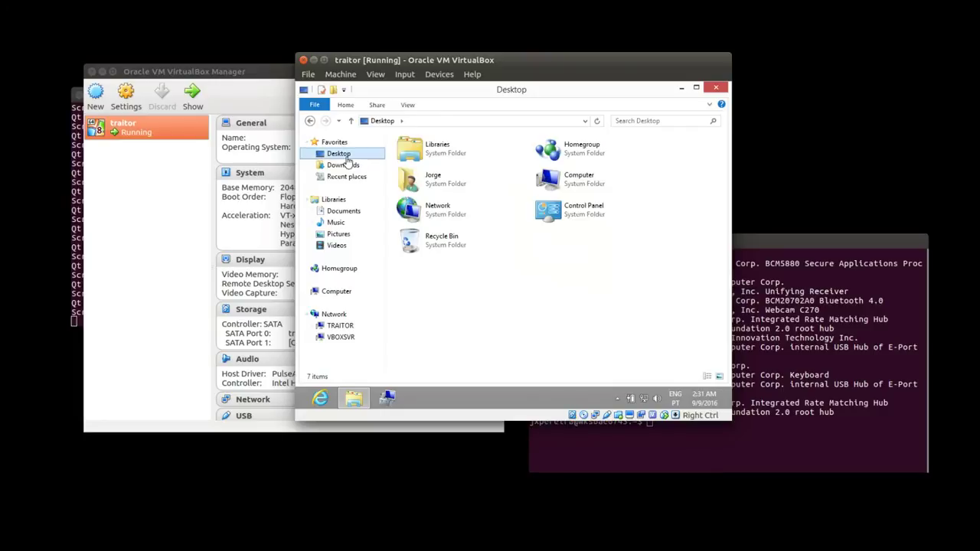
right_click(571, 279)
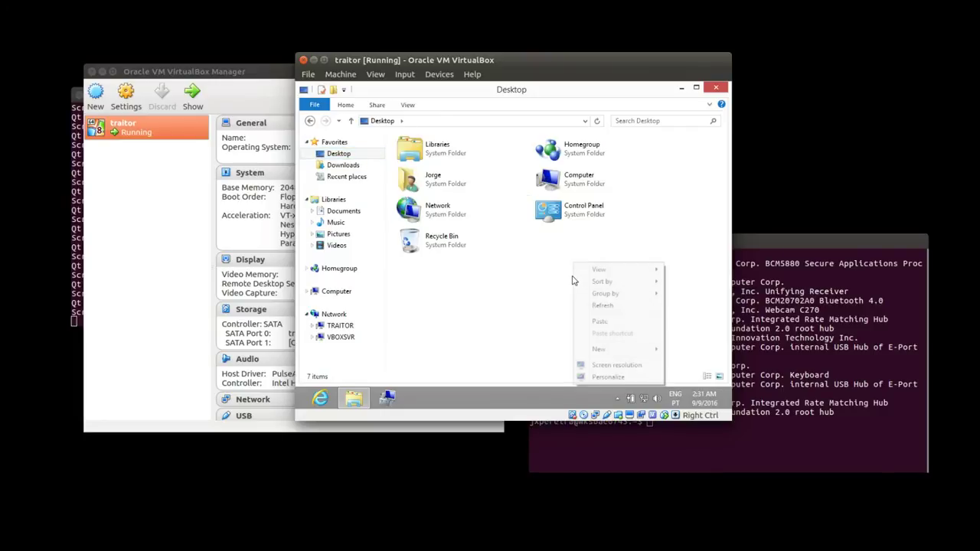
click(489, 283)
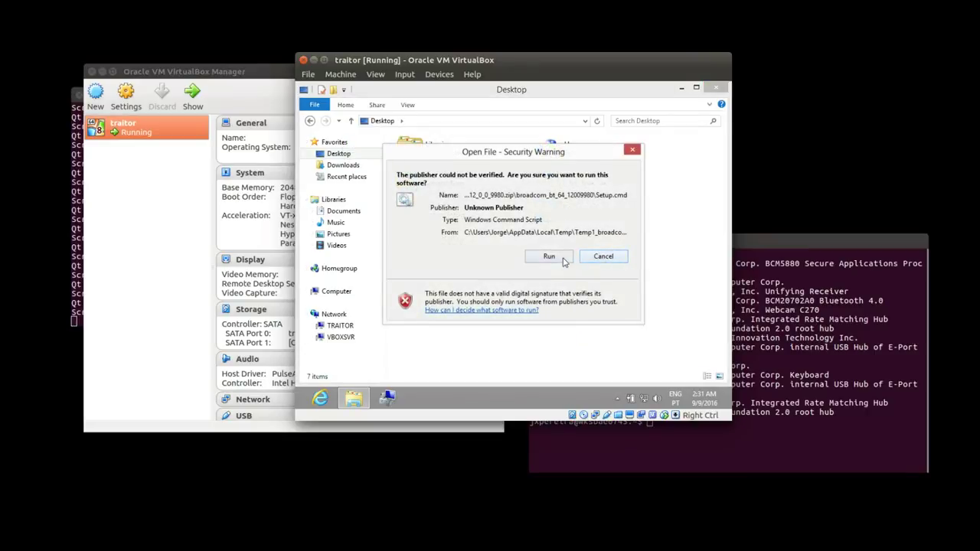
click(564, 261)
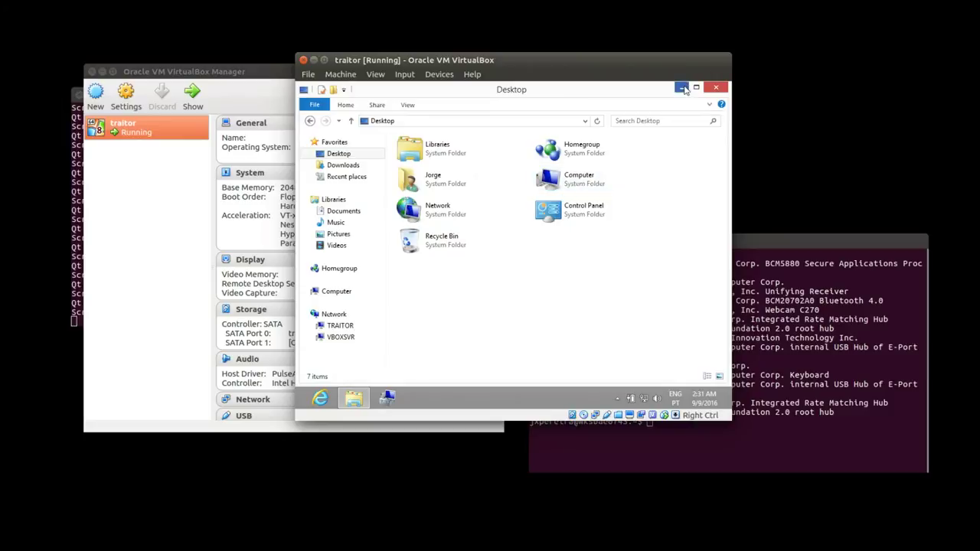
click(681, 87)
Paste the broadcom_bt_64_12009980 folder onto the desktop and open it after the 560-item copy finishes.
right_click(429, 198)
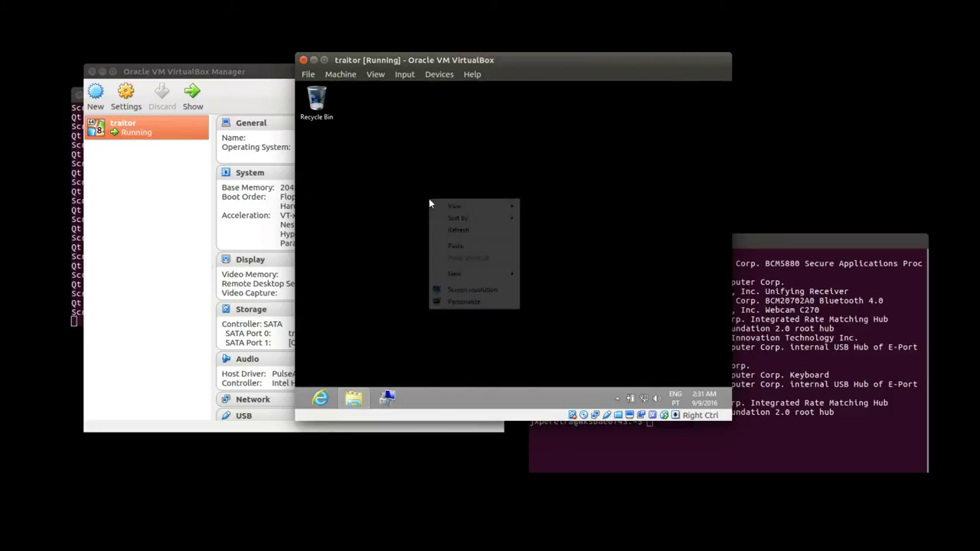
click(457, 244)
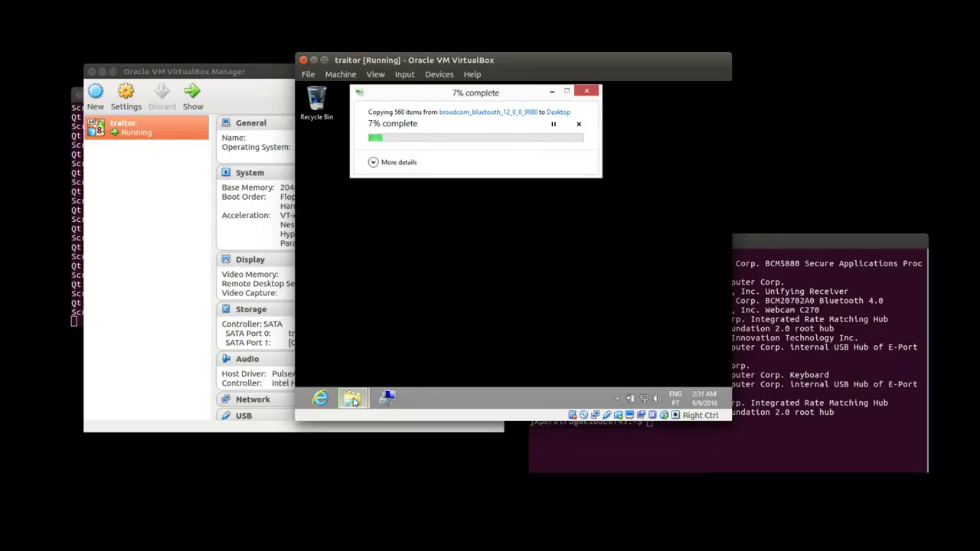
mouse_move(353, 403)
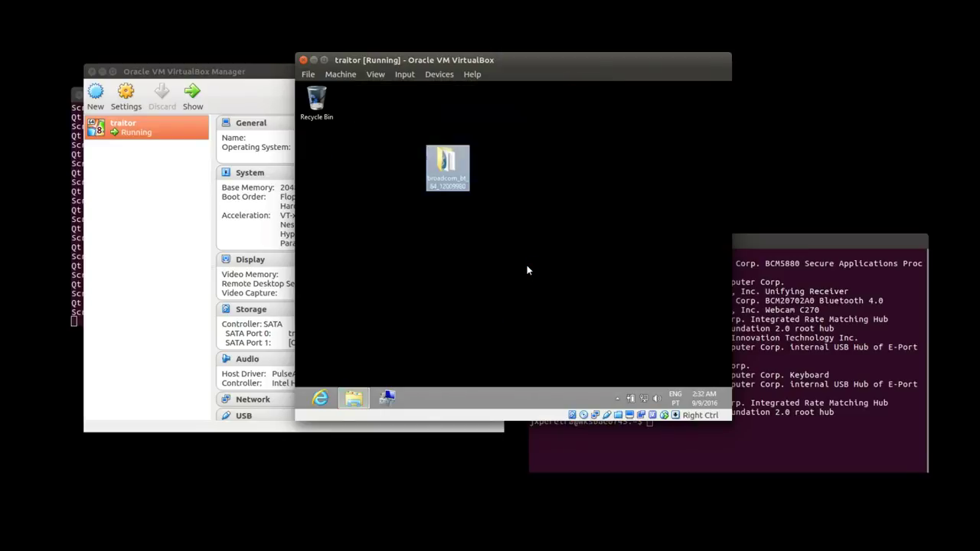
double_click(449, 178)
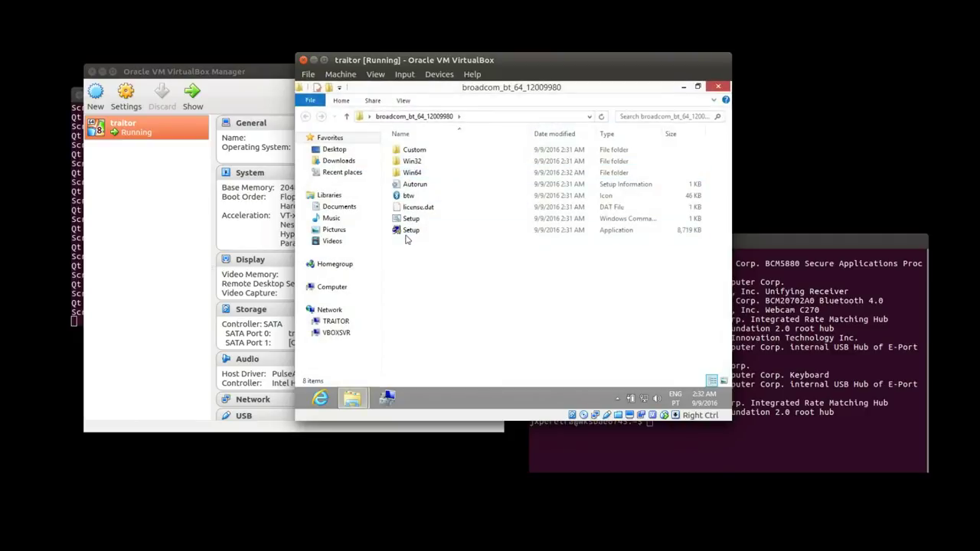
Run Setup.exe, approve UAC, choose 'Agree and Install Bluetooth Software', then Finish the WIDCOMM installer.
double_click(408, 231)
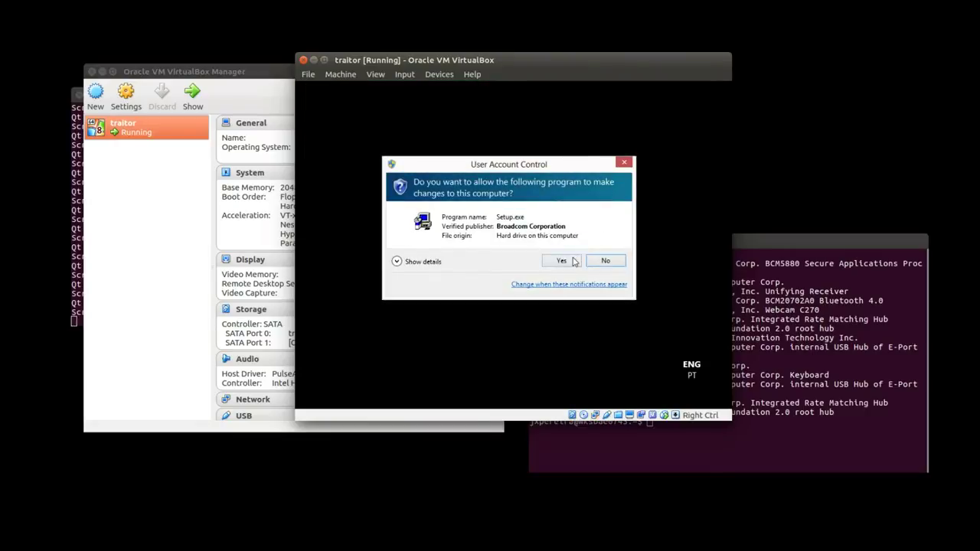
click(573, 260)
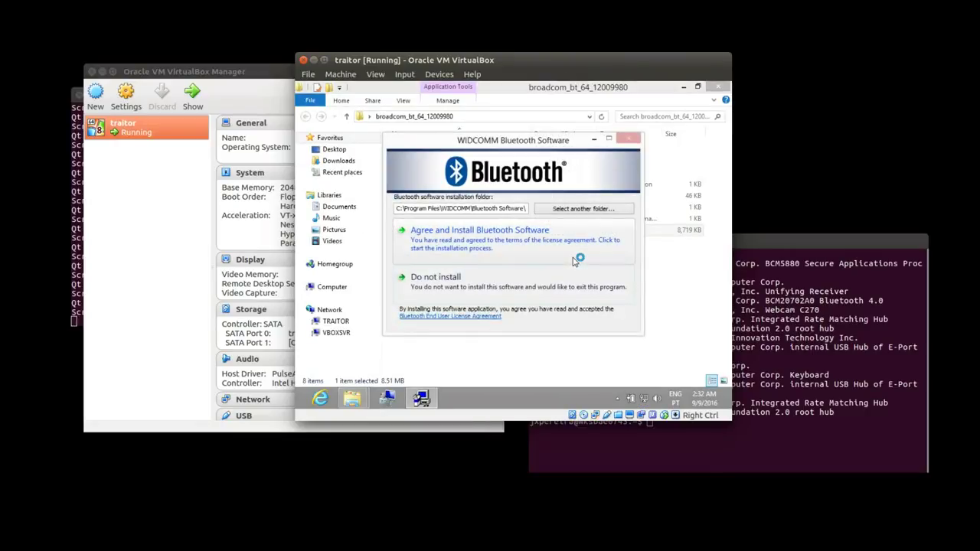
click(451, 255)
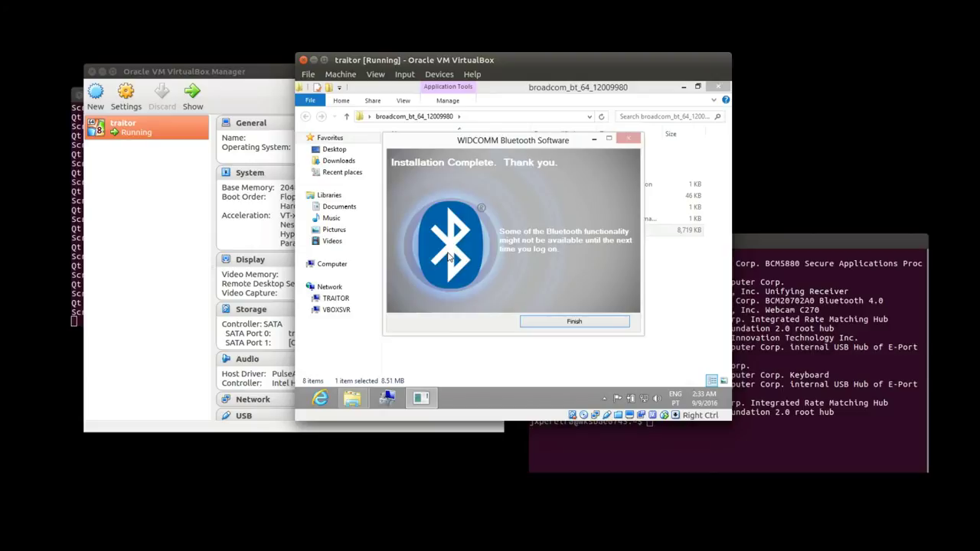
click(567, 321)
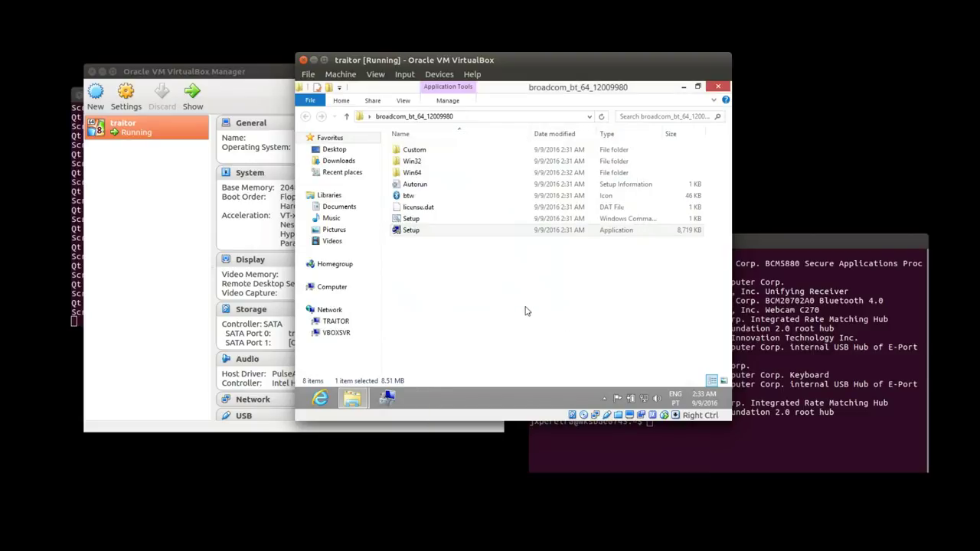
Find the Broadcom BCM20702 Bluetooth 4.0 USB Device in Device Manager, then open the tray Bluetooth menu.
click(385, 399)
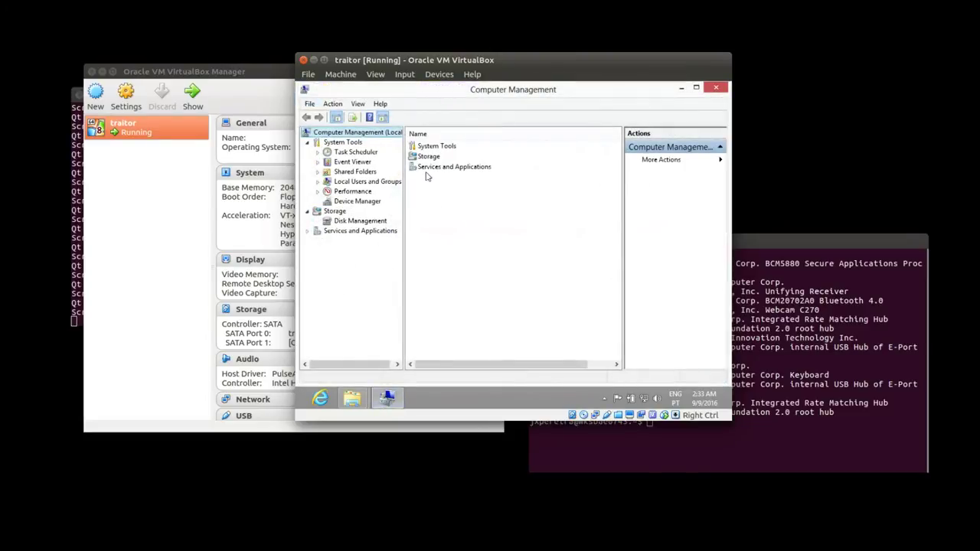
click(371, 202)
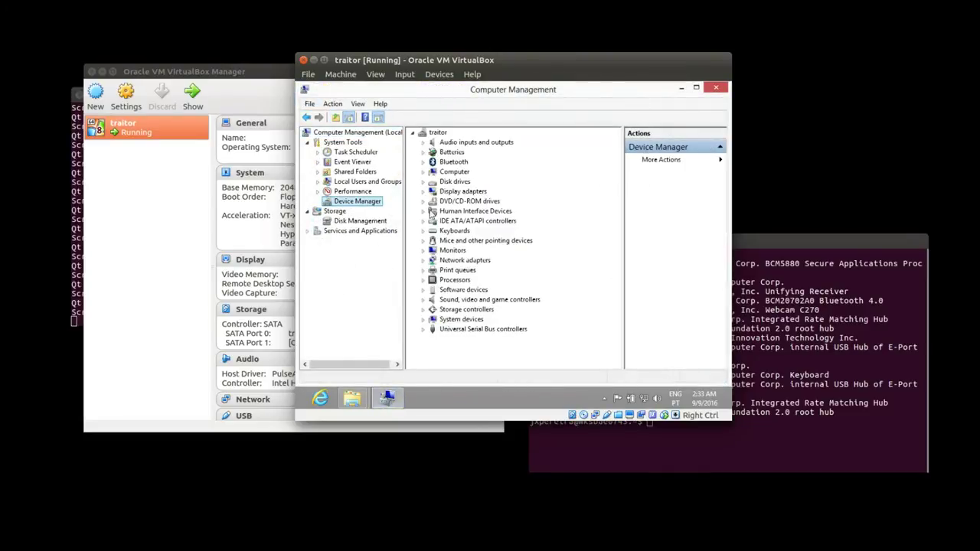
click(423, 162)
click(468, 173)
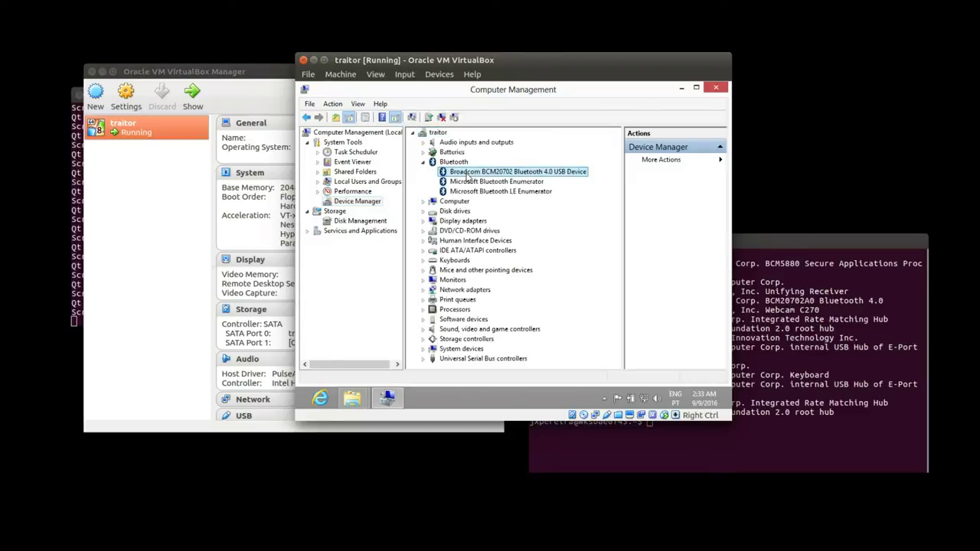
click(604, 399)
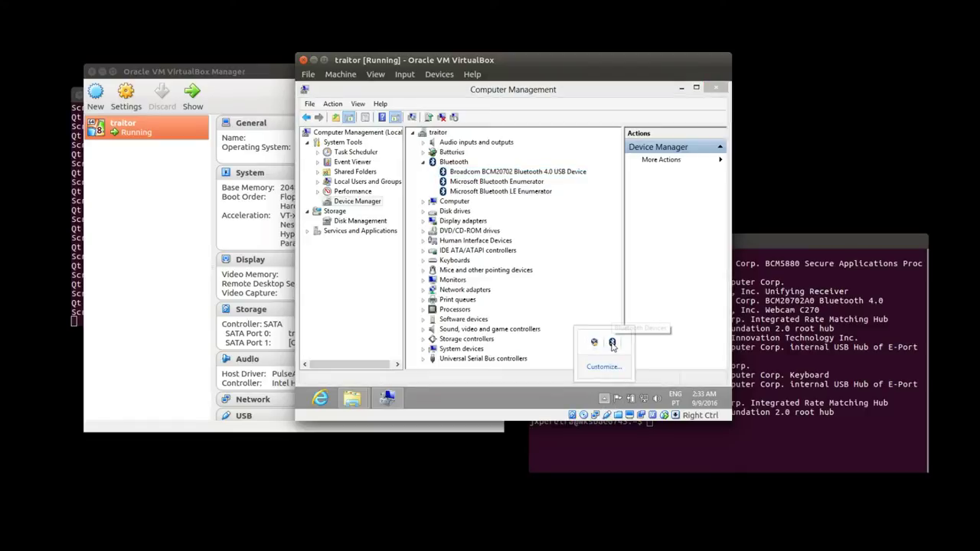
right_click(611, 345)
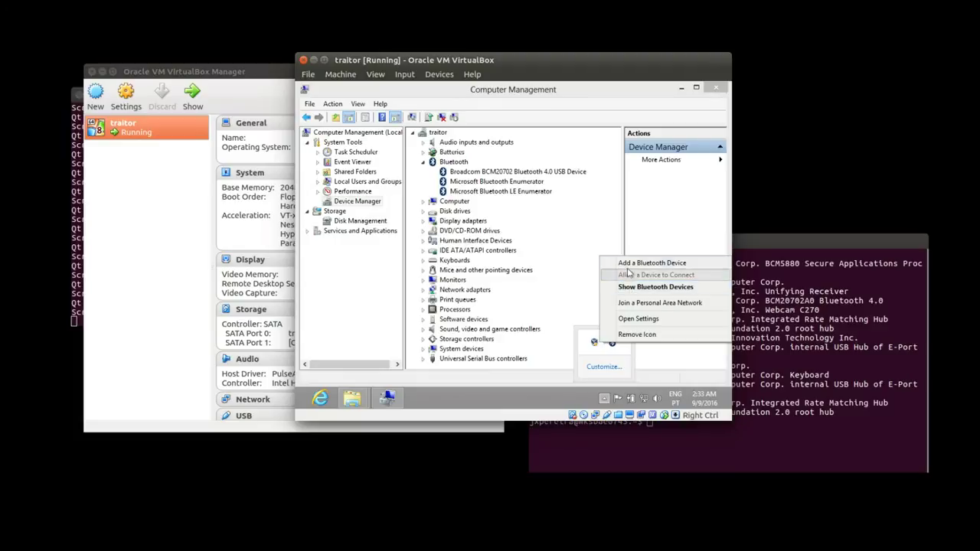
Add a Bluetooth device and select the found 'Other' device to reach the passcode prompt.
click(627, 265)
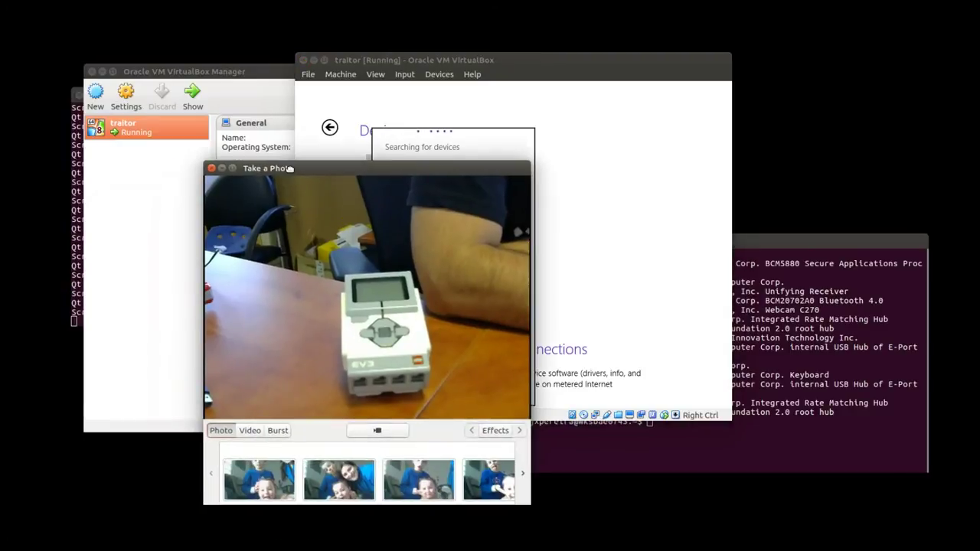
drag(291, 179, 710, 281)
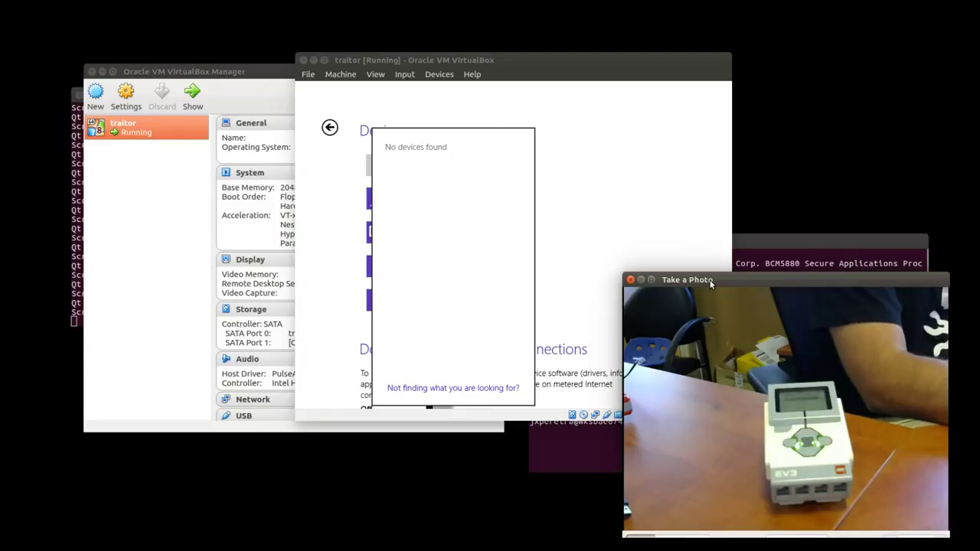
click(335, 202)
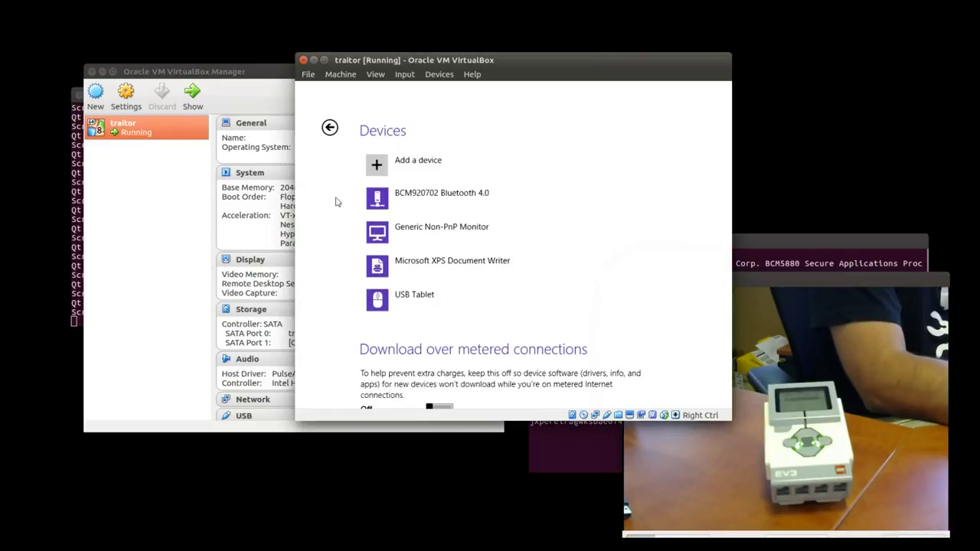
click(432, 162)
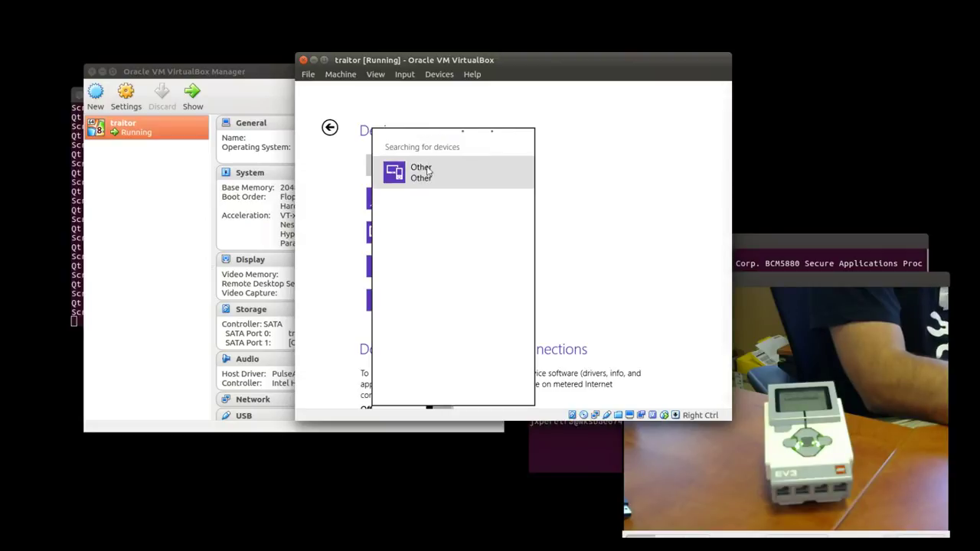
click(419, 173)
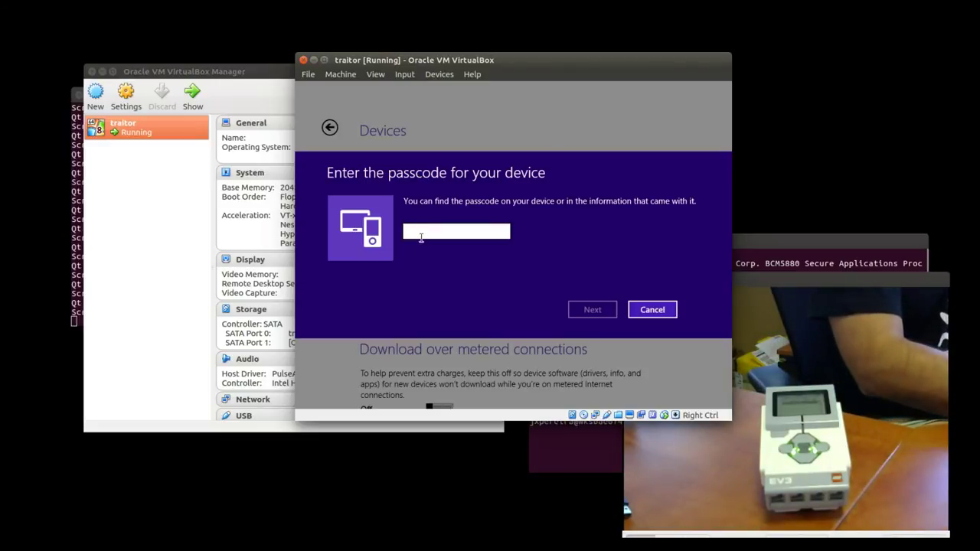
Enter the EV3 brick's pairing passcode, check the new EV3 entry in Devices, and return to PC settings.
text(1234)
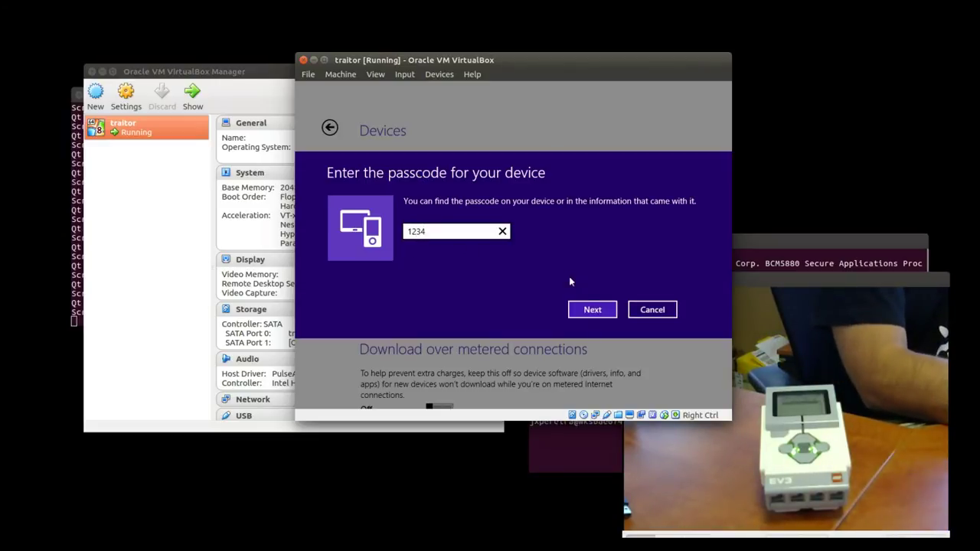
click(585, 308)
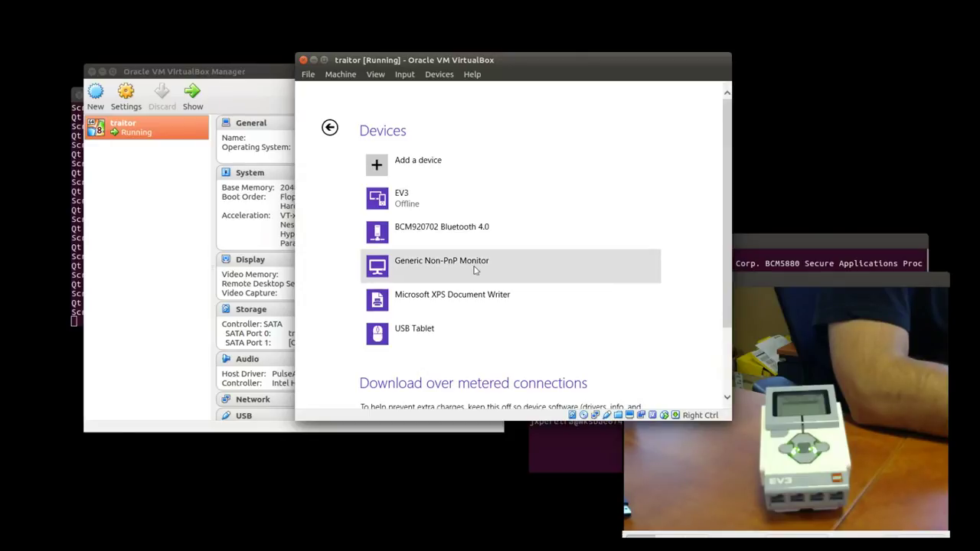
mouse_move(413, 205)
click(413, 203)
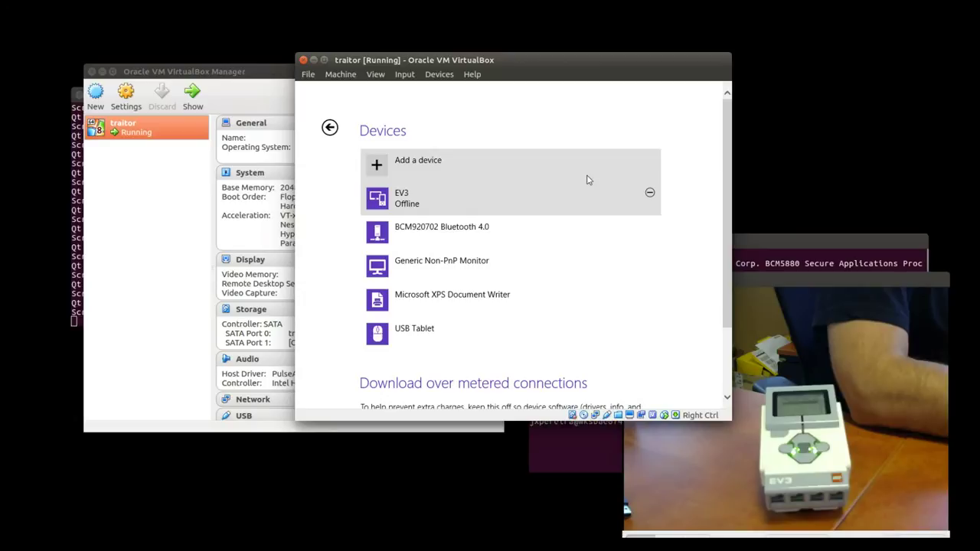
click(330, 128)
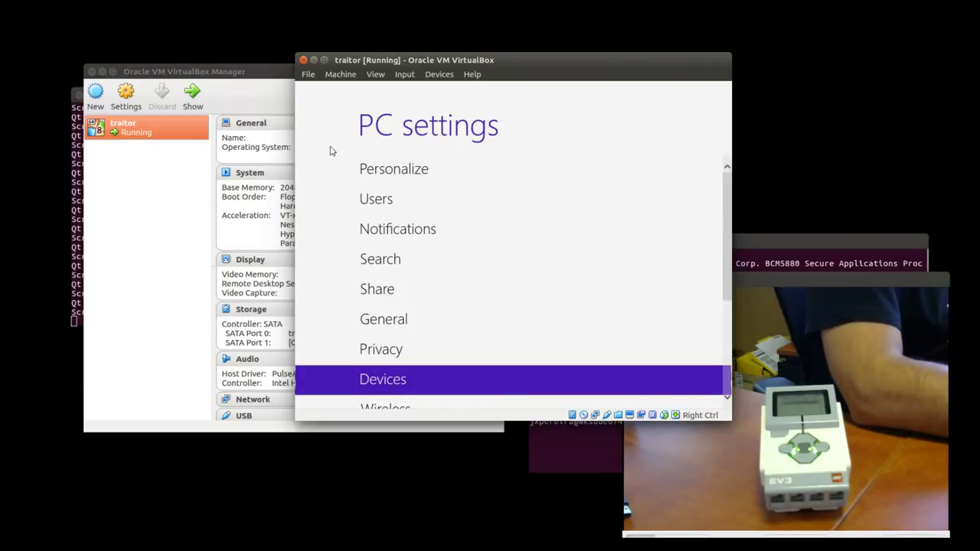
Review the EV3 device's General, Driver, Details and Events properties in Device Manager, then close them.
key(alt+Tab)
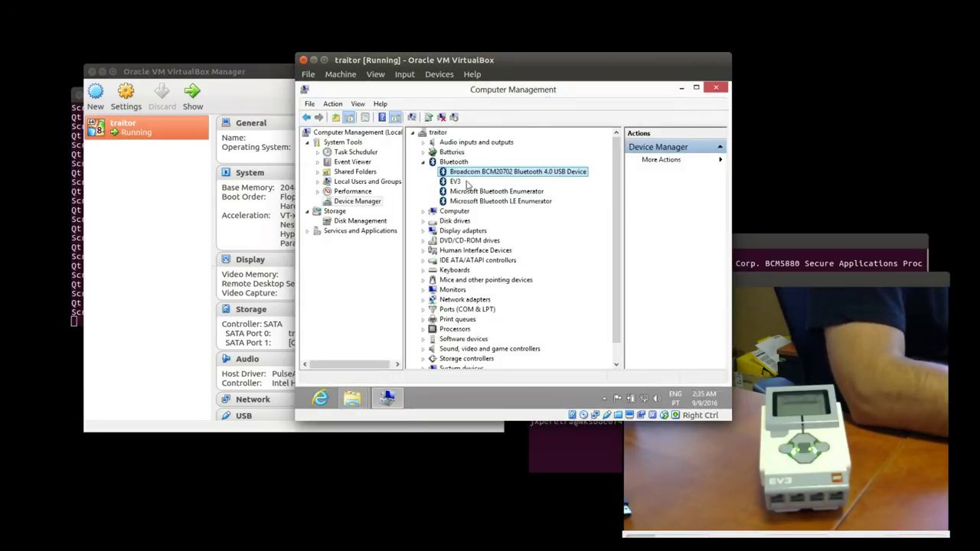
click(456, 182)
right_click(457, 183)
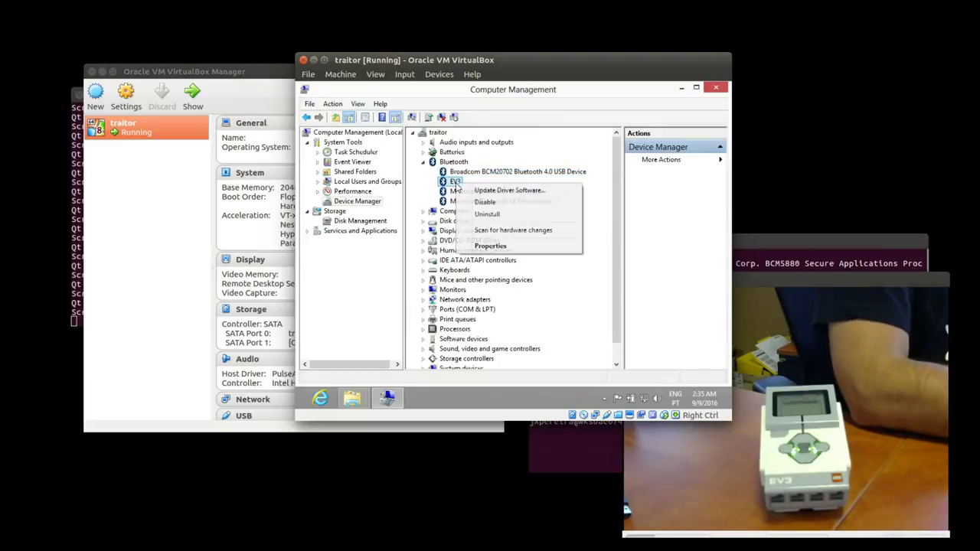
click(490, 246)
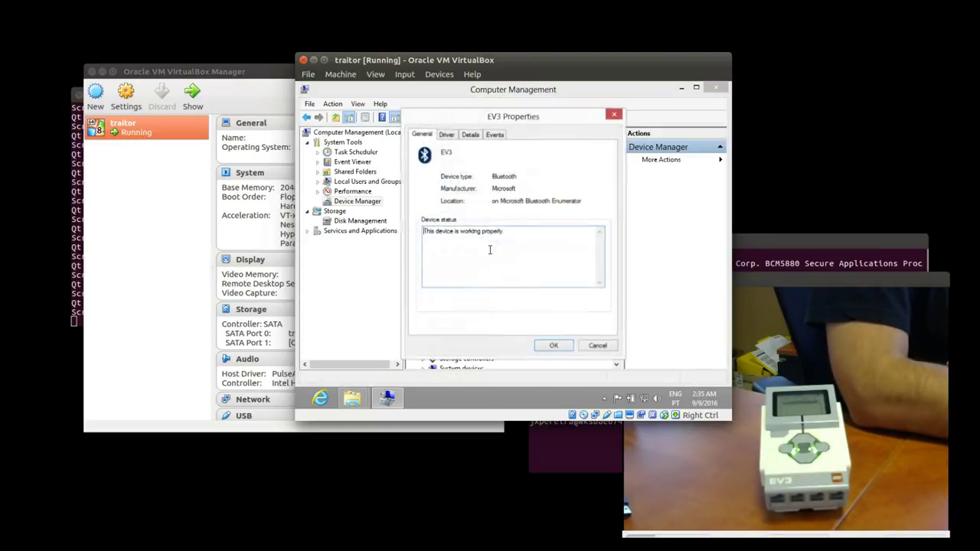
click(447, 135)
click(471, 136)
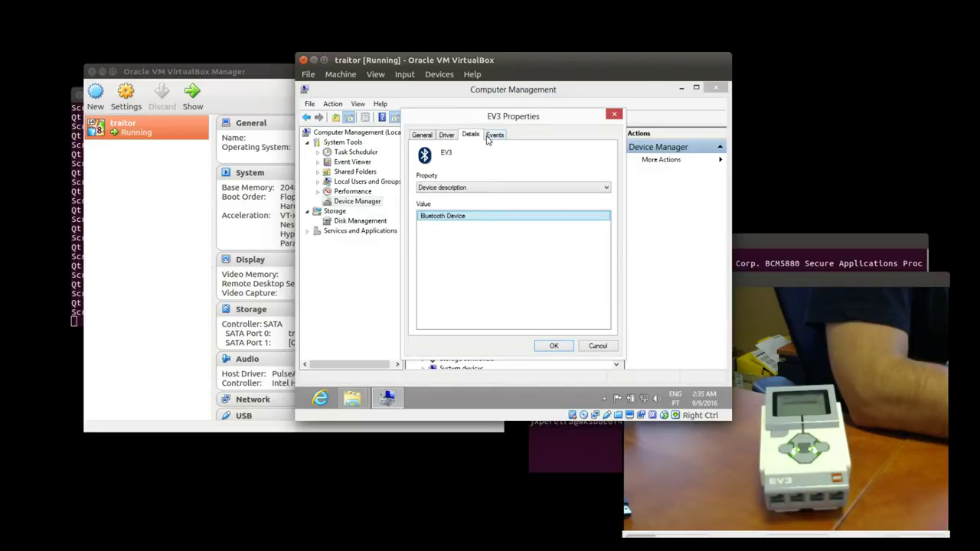
click(488, 138)
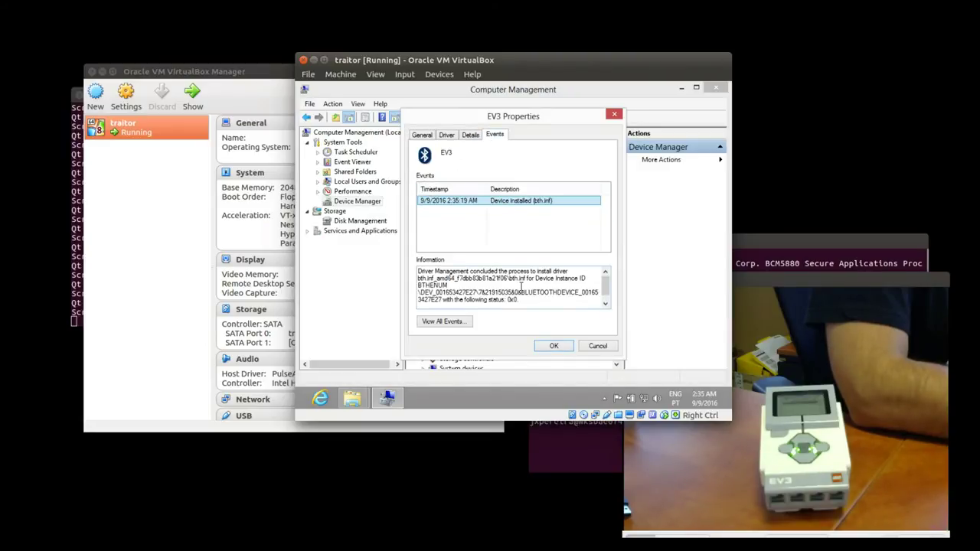
click(566, 345)
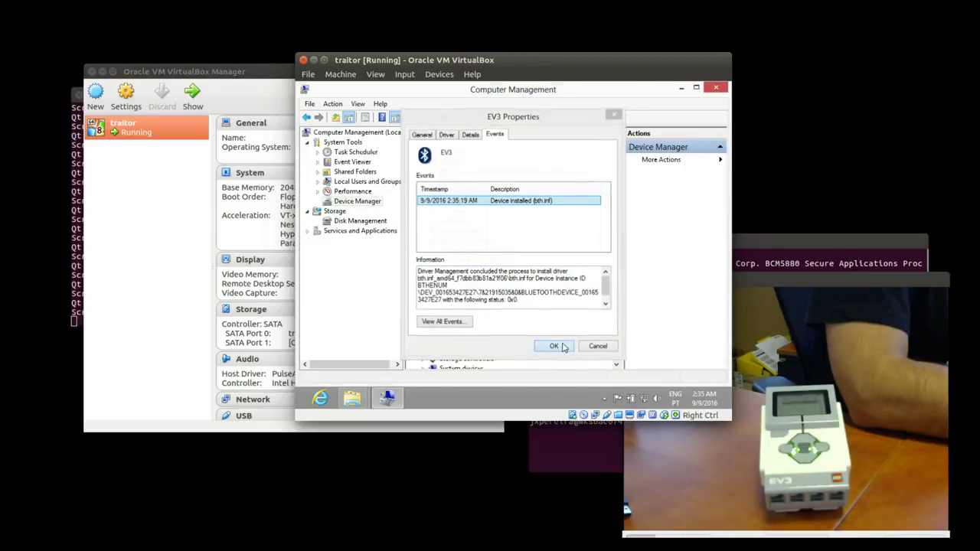
mouse_move(352, 397)
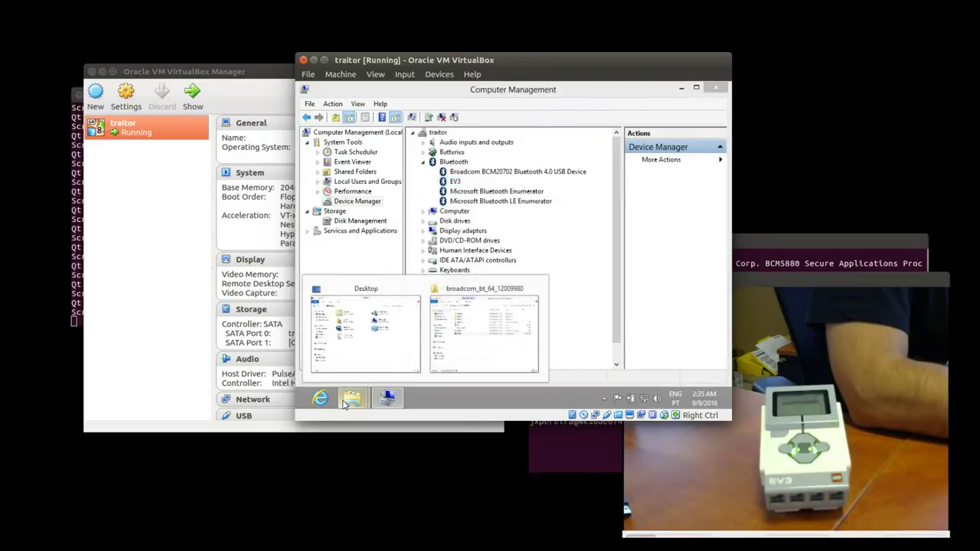
mouse_move(419, 320)
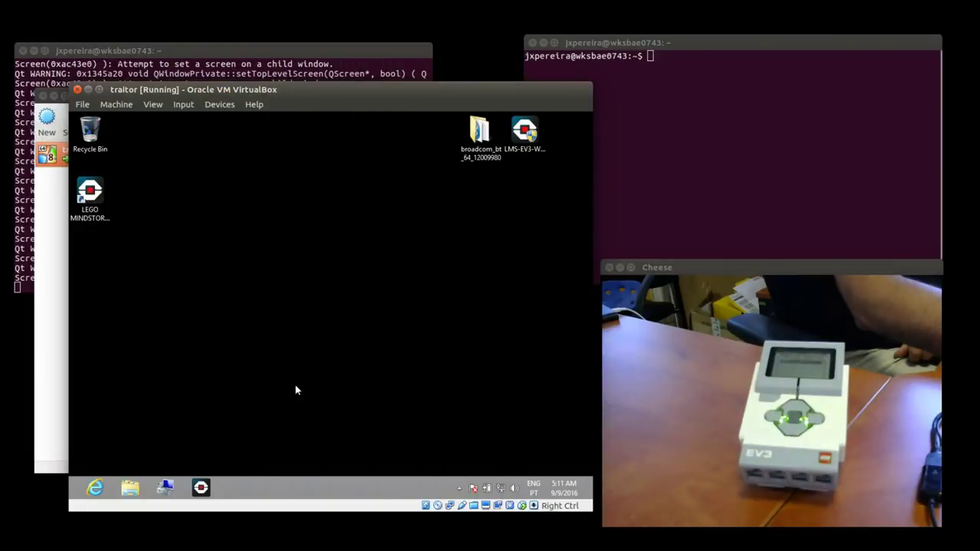
Launch MINDSTORMS EV3 Home Edition, create a new project, and hide the Document Your Work panel.
click(201, 489)
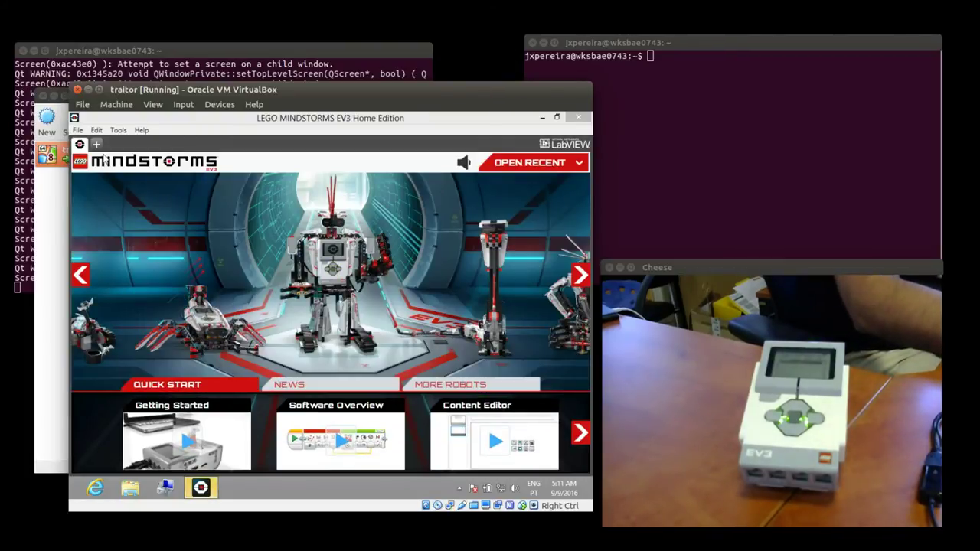
click(96, 145)
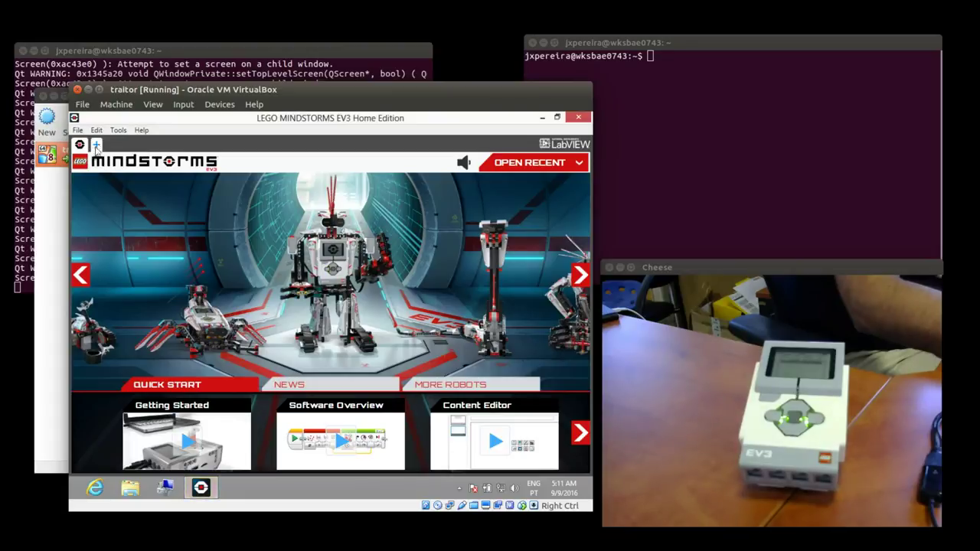
click(97, 146)
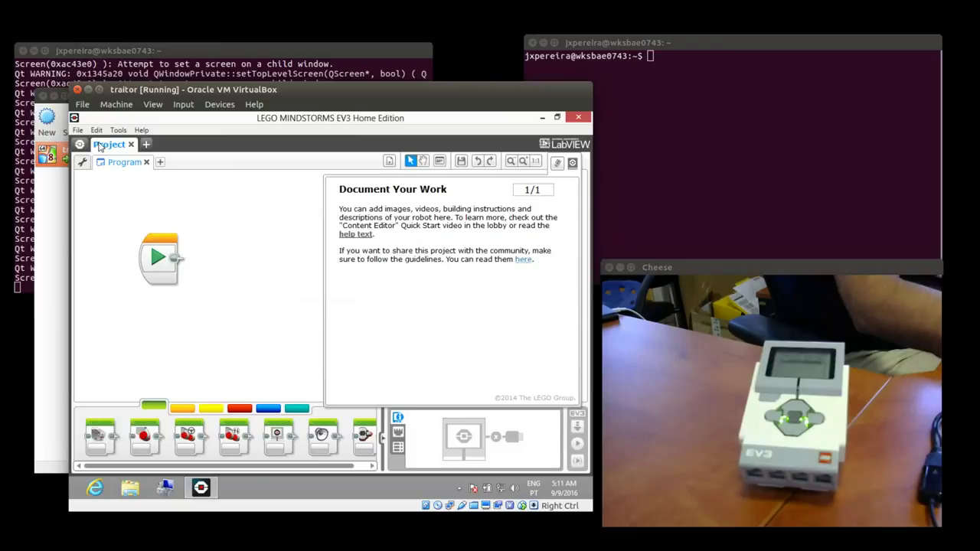
click(576, 162)
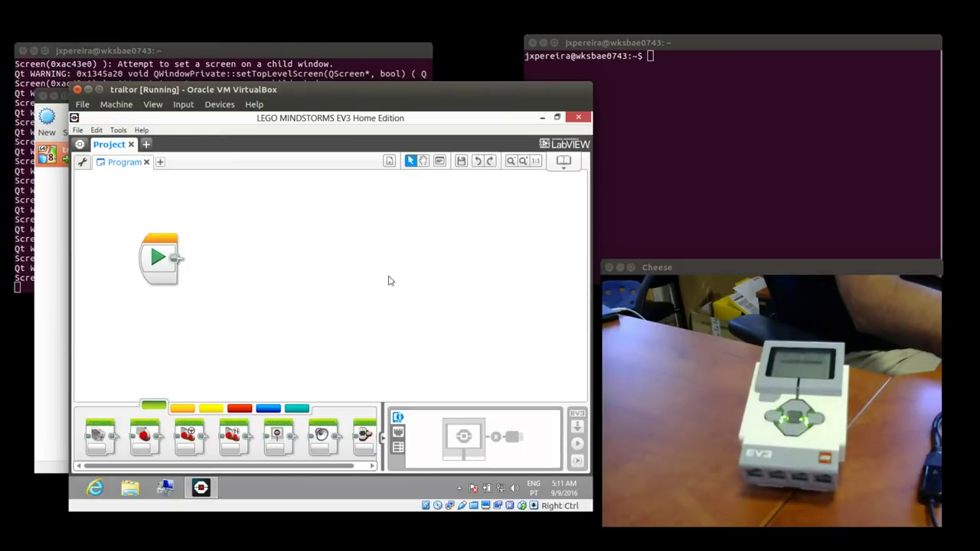
Connect to EV3 over Bluetooth, choose Not Now for firmware, and open Port View showing the port A motor.
click(398, 447)
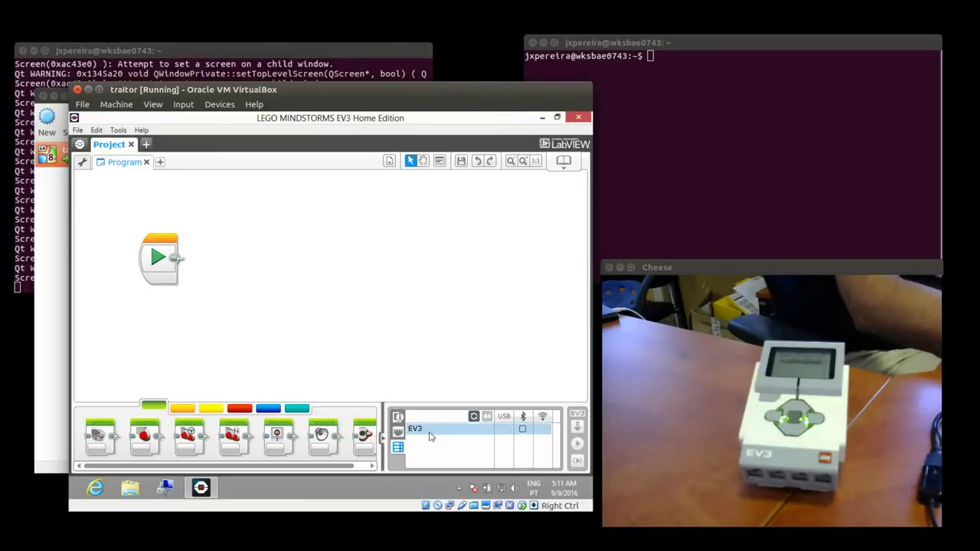
click(524, 430)
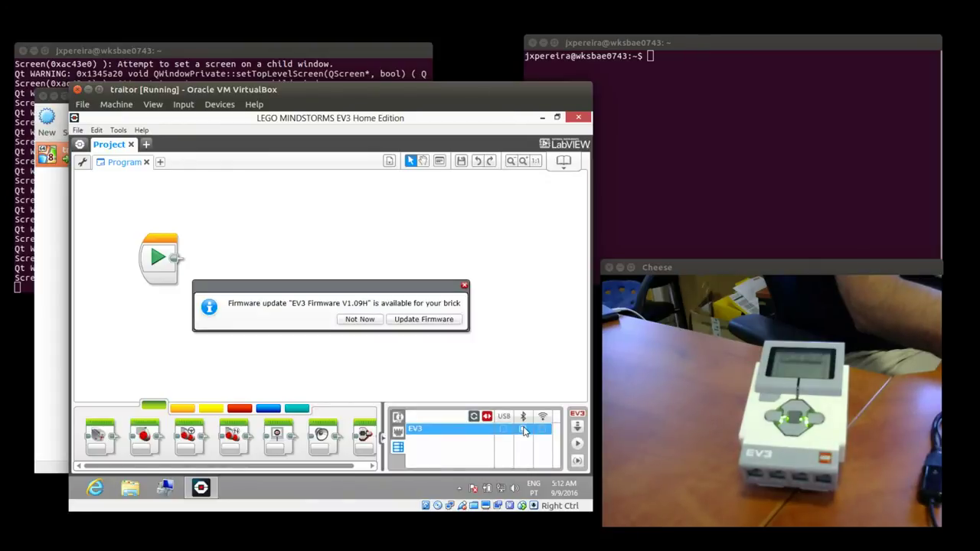
click(359, 319)
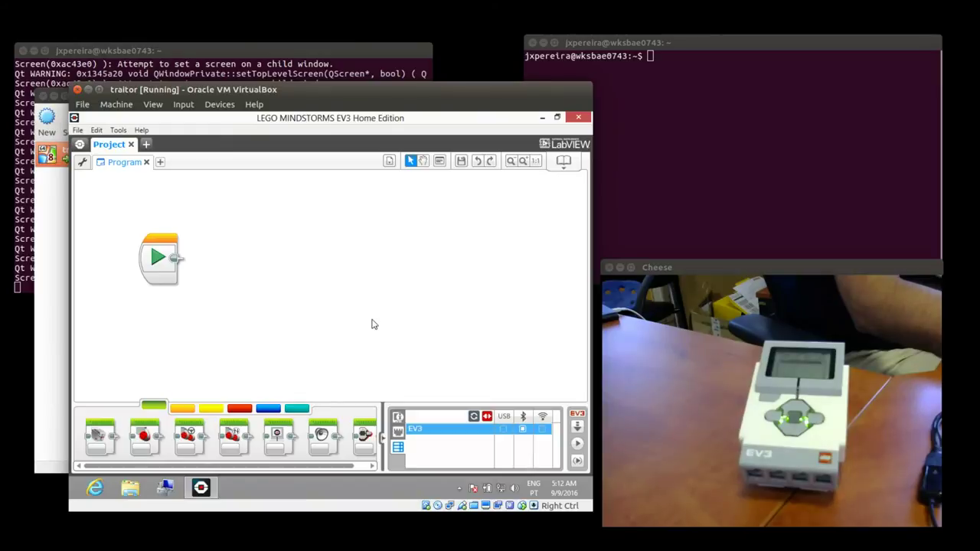
click(397, 417)
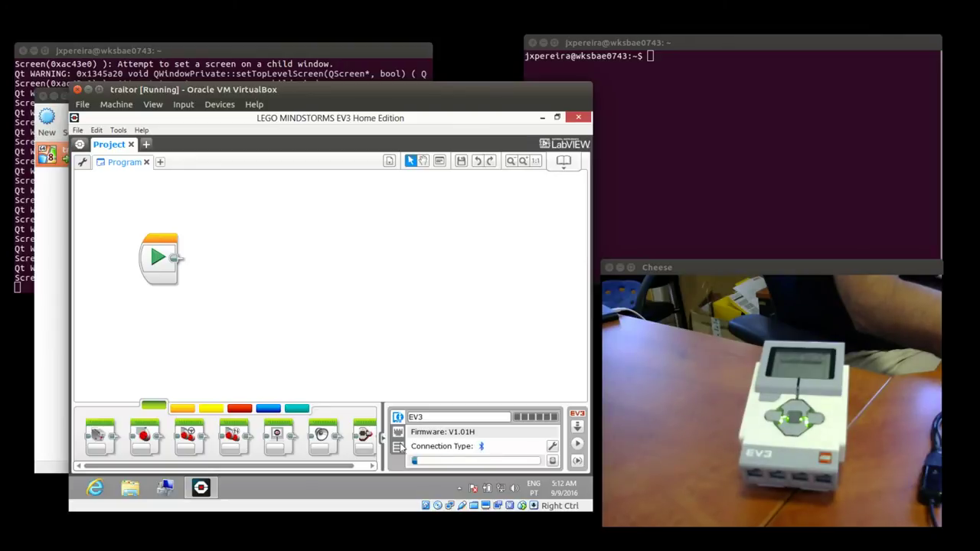
click(398, 433)
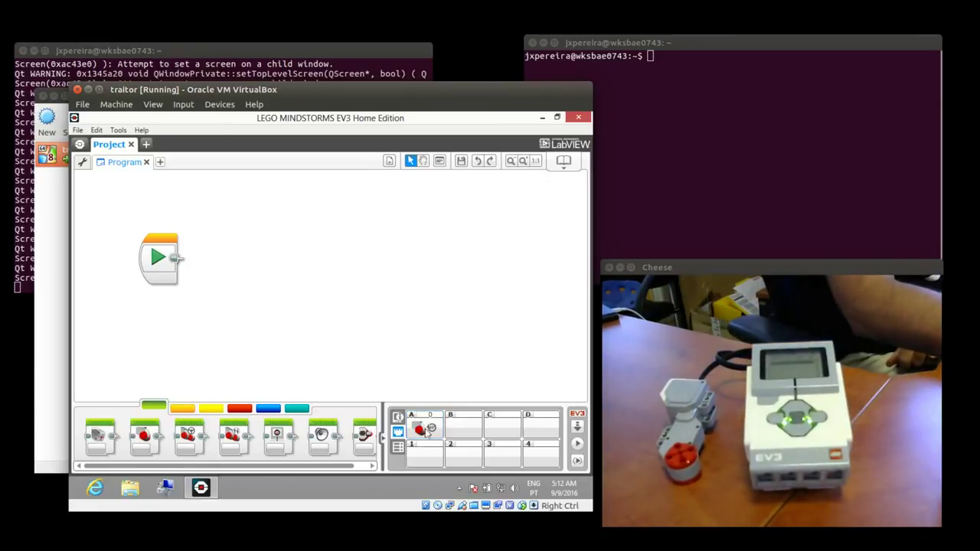
Attach a Medium Motor block (port A, power 75, 1 rotation) after Start and run it on the EV3.
drag(151, 437, 223, 264)
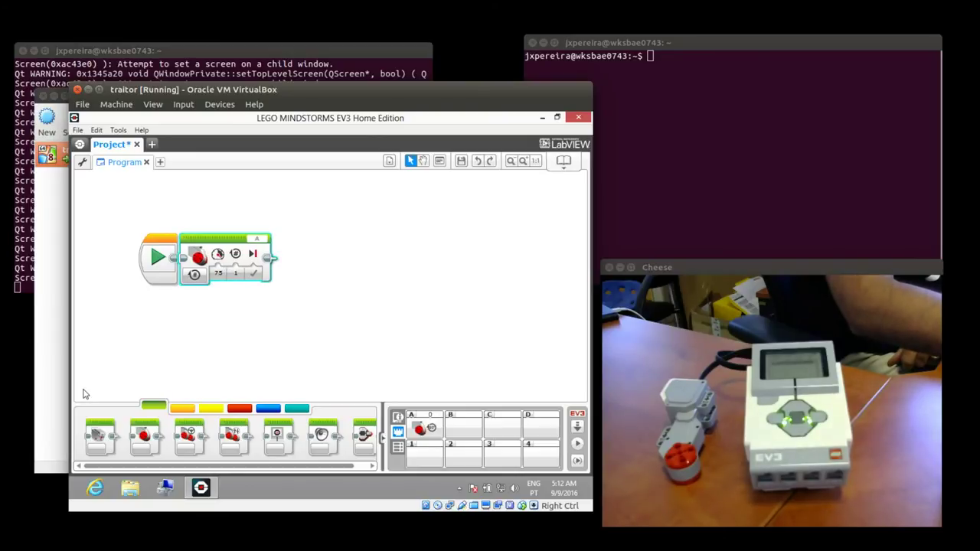
click(157, 259)
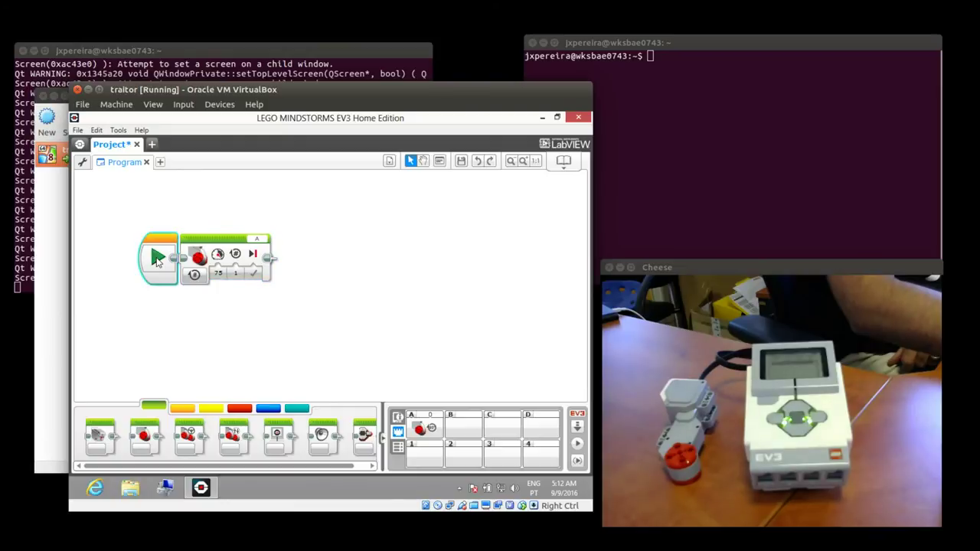